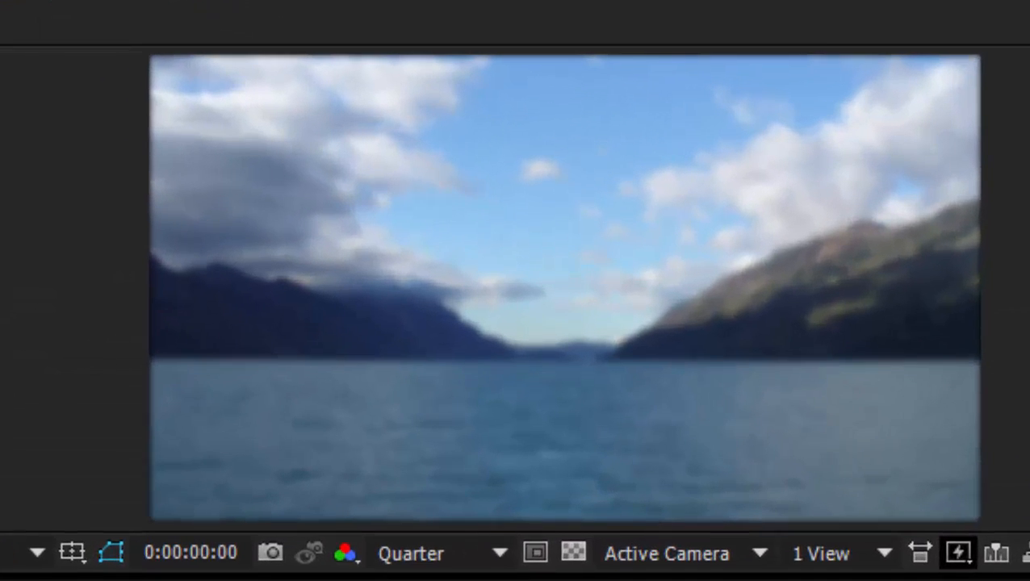
Step: Play a preview of the water-drop effect over the lake image
{"action": "key", "text": "space"}
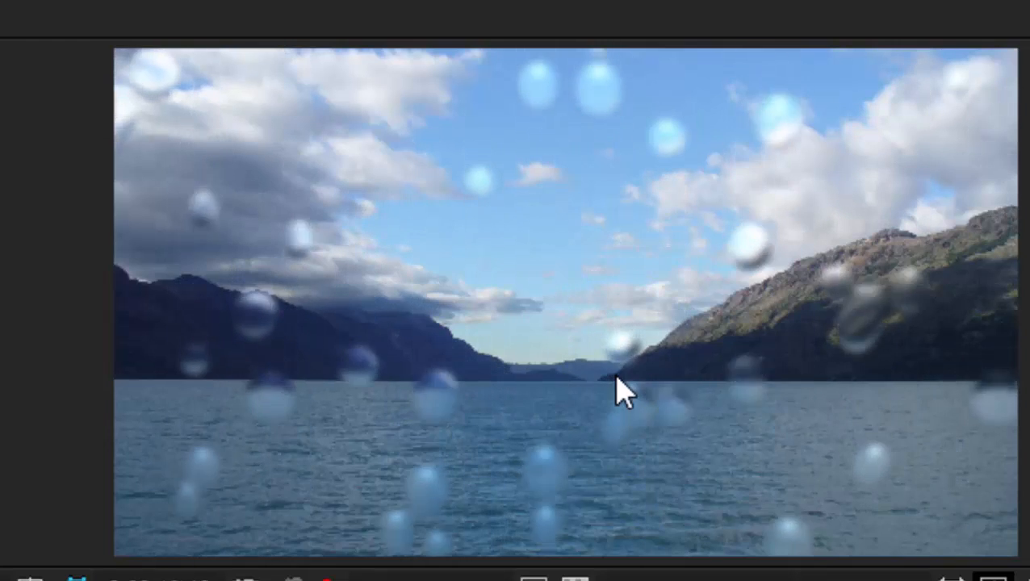
{"action": "left_click", "coordinate": [619, 393]}
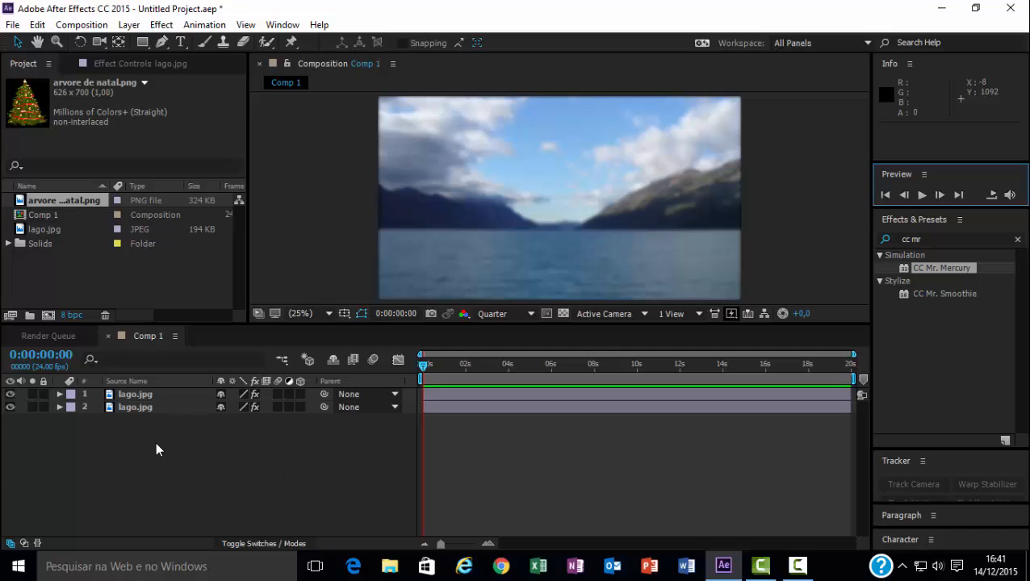
Step: Delete both lago.jpg layers from Comp 1
{"action": "left_click_drag", "start_coordinate": [147, 434], "coordinate": [169, 394]}
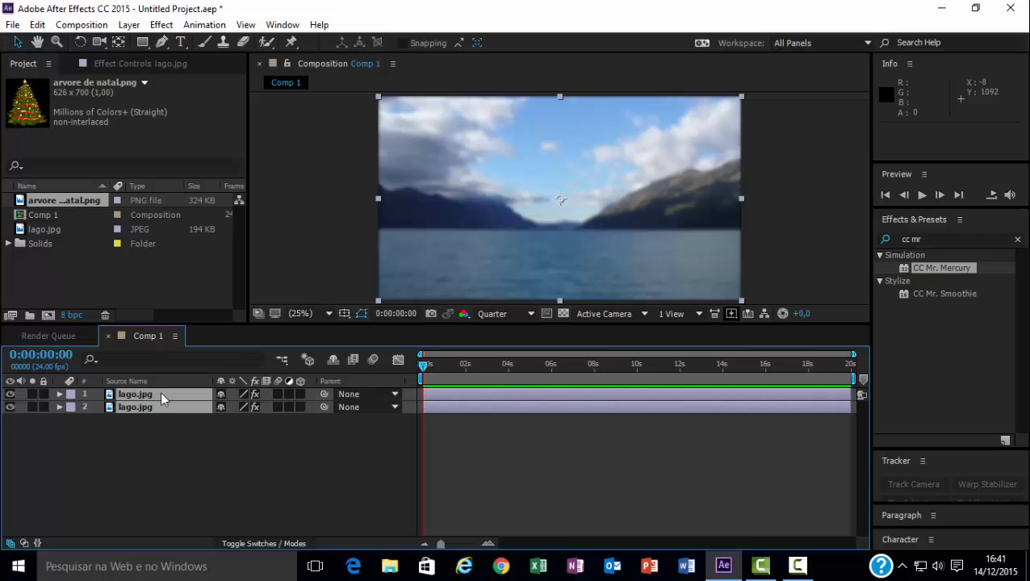
{"action": "key", "text": "Delete"}
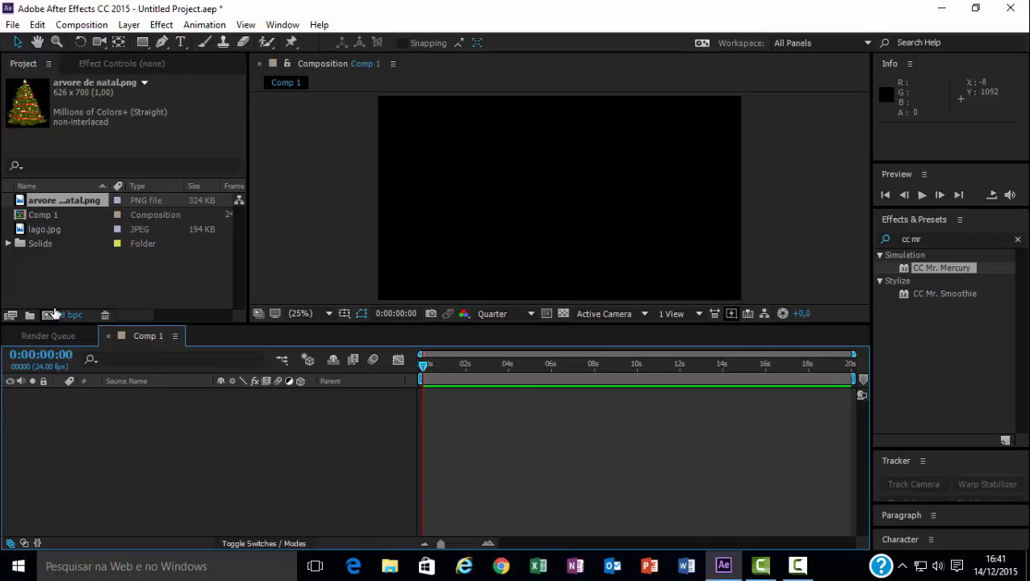
{"action": "left_click", "coordinate": [69, 200]}
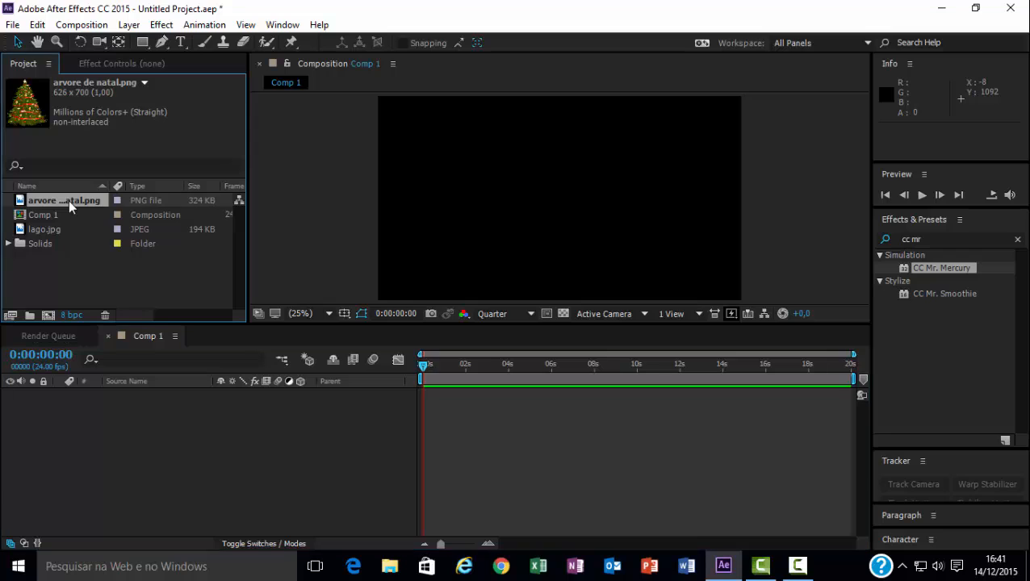
{"action": "left_click", "coordinate": [60, 226]}
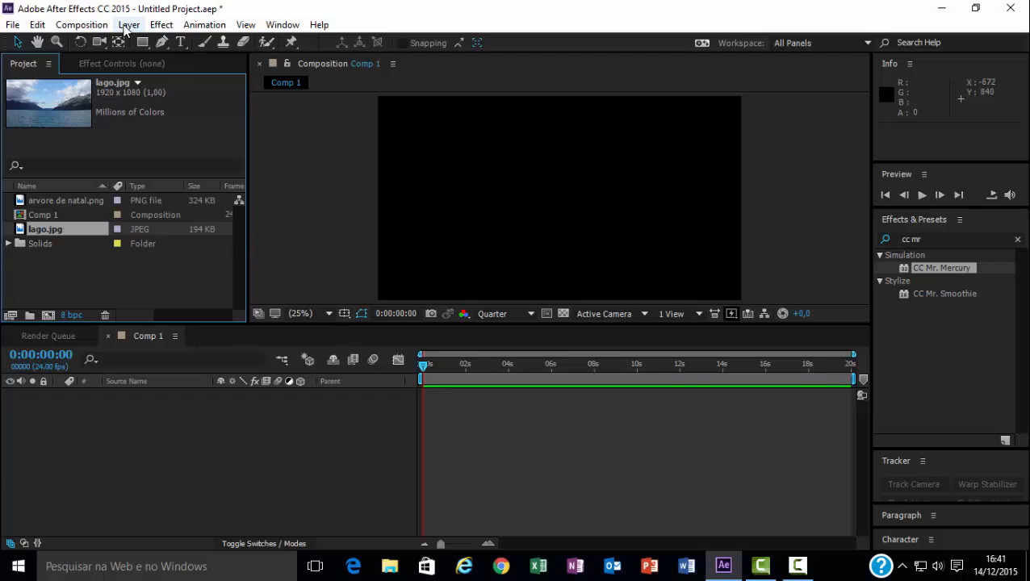
{"action": "left_click", "coordinate": [89, 26]}
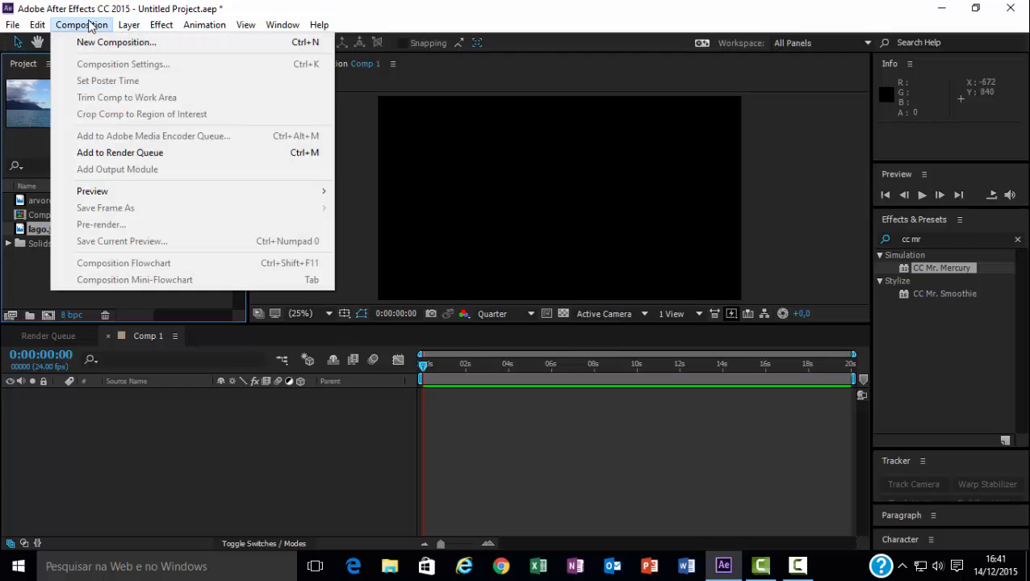
{"action": "left_click", "coordinate": [194, 436]}
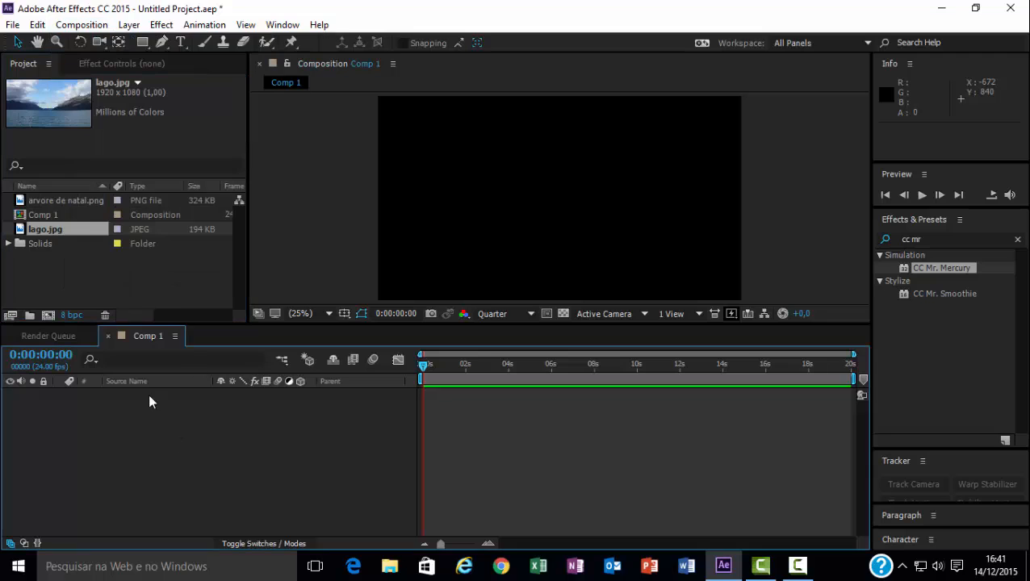
Step: Switch Comp 1's frame rate to 29,97 and back to 24 frames per second in its composition settings
{"action": "left_click", "coordinate": [66, 214]}
{"action": "left_click", "coordinate": [160, 25]}
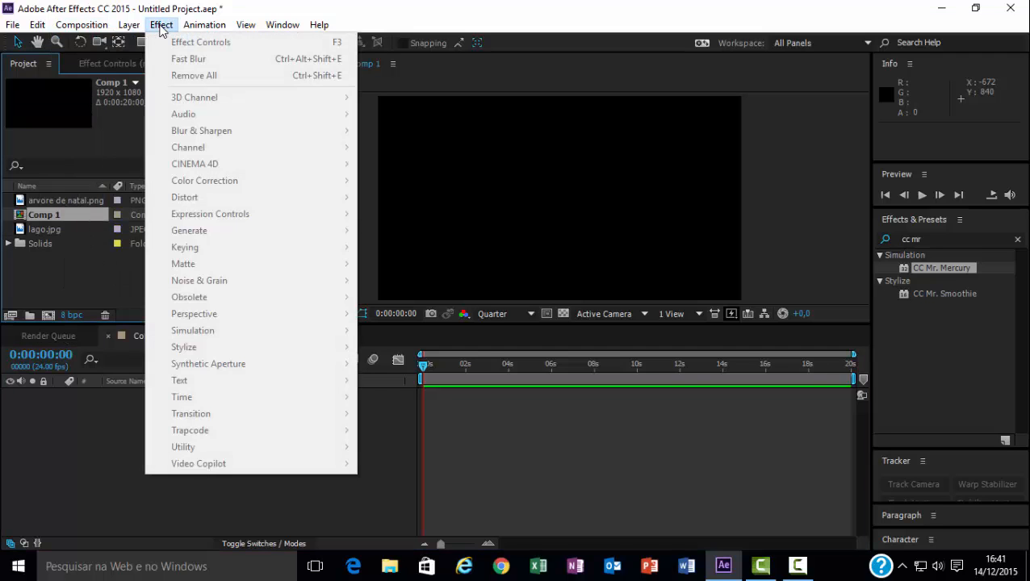
{"action": "mouse_move", "coordinate": [130, 24]}
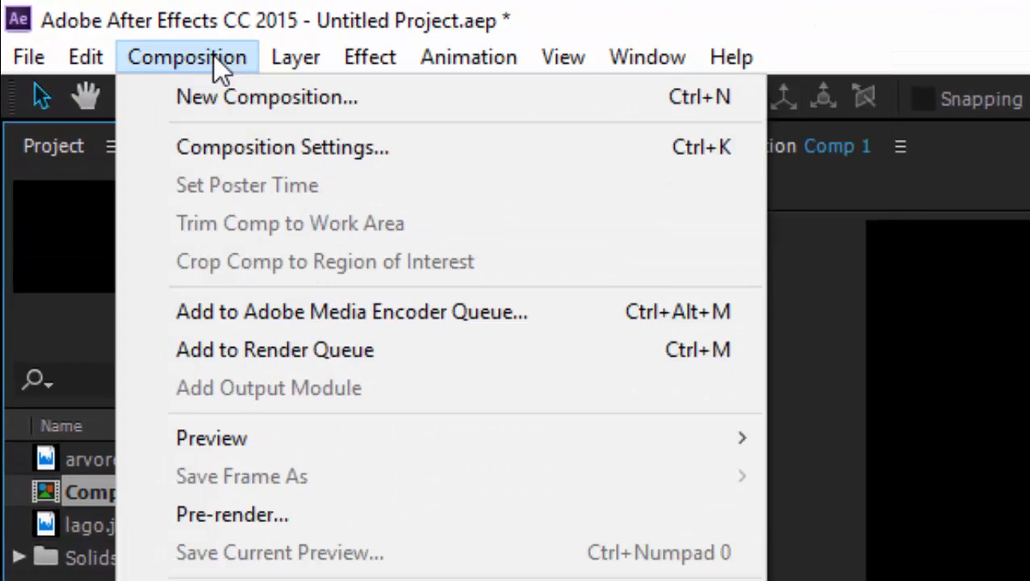
{"action": "left_click", "coordinate": [251, 154]}
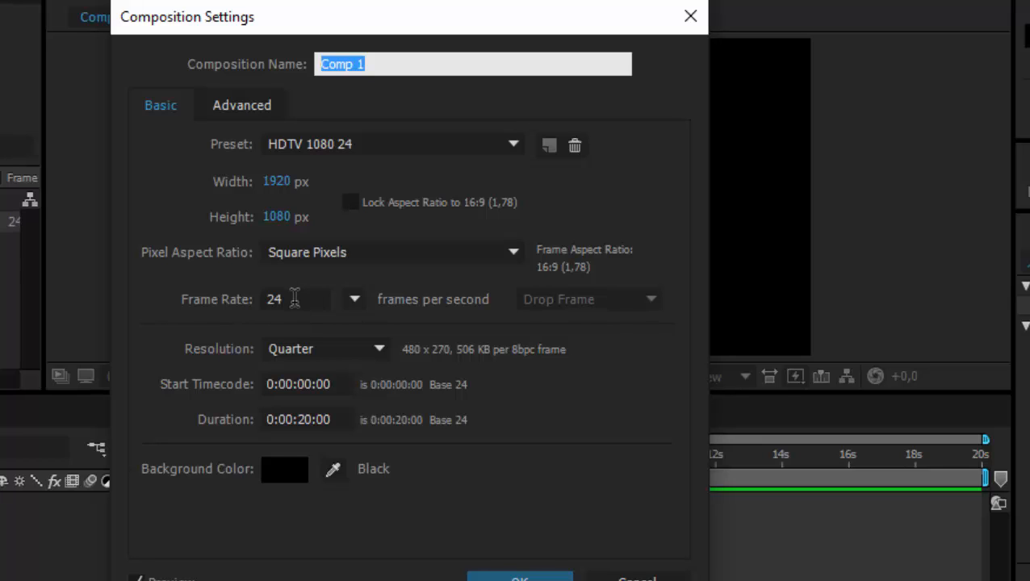
{"action": "left_click", "coordinate": [354, 299]}
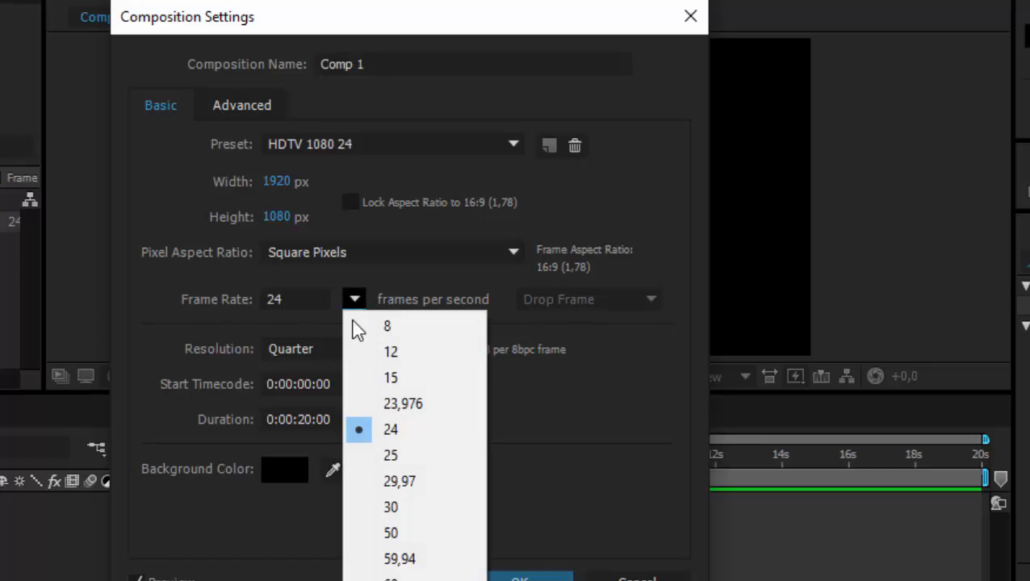
{"action": "left_click", "coordinate": [423, 484]}
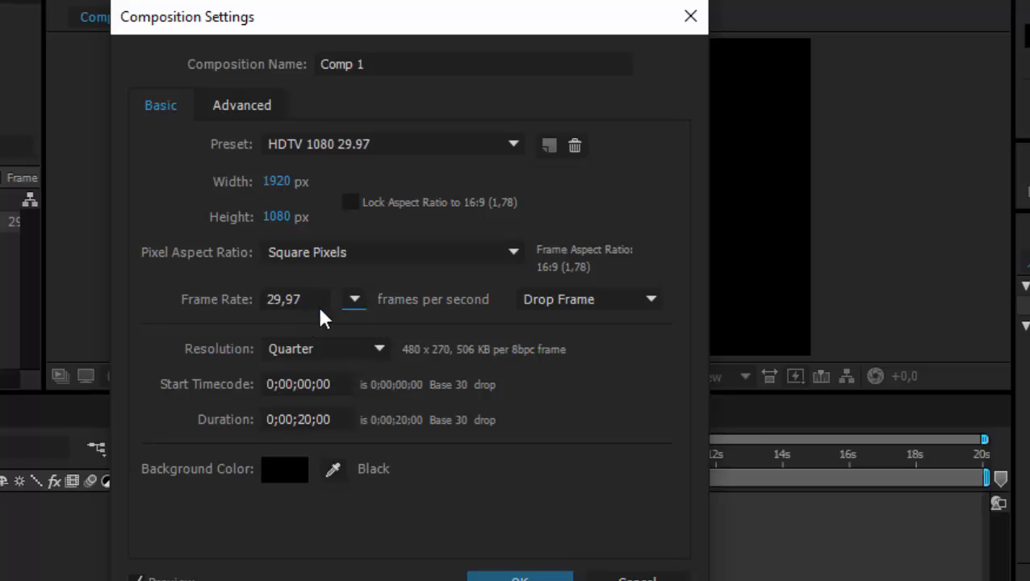
{"action": "left_click", "coordinate": [356, 303]}
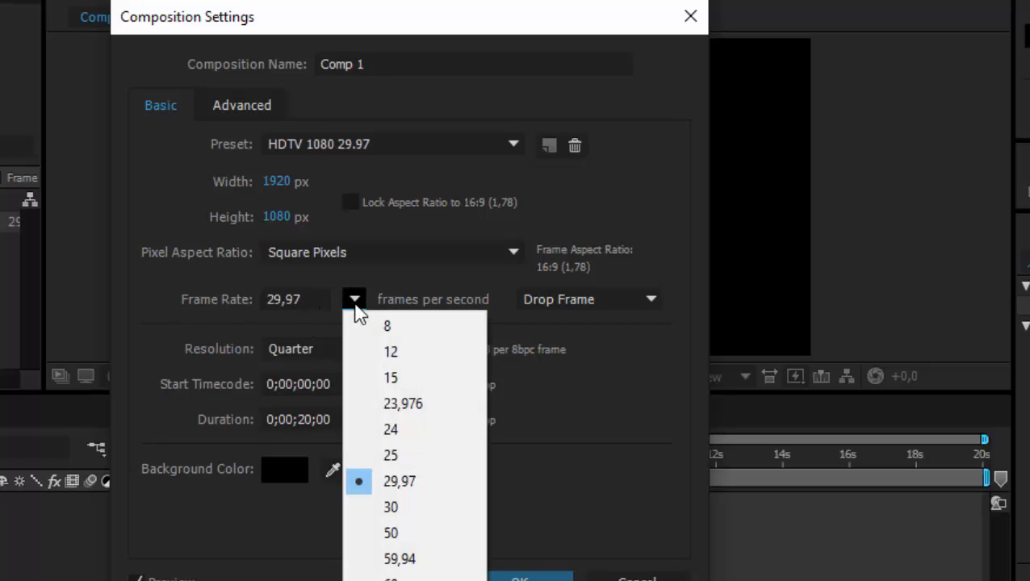
{"action": "left_click", "coordinate": [416, 432]}
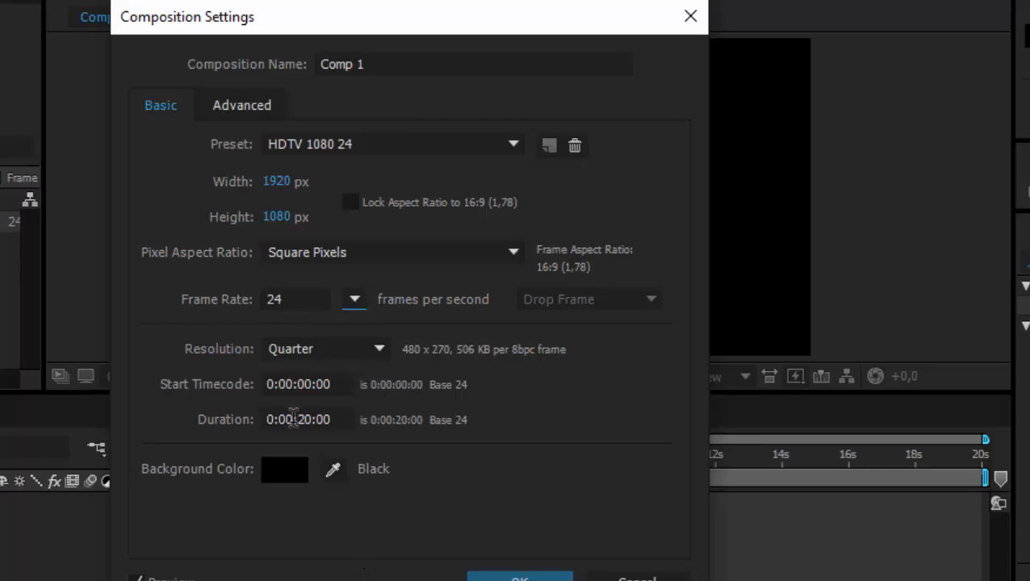
{"action": "left_click", "coordinate": [522, 578]}
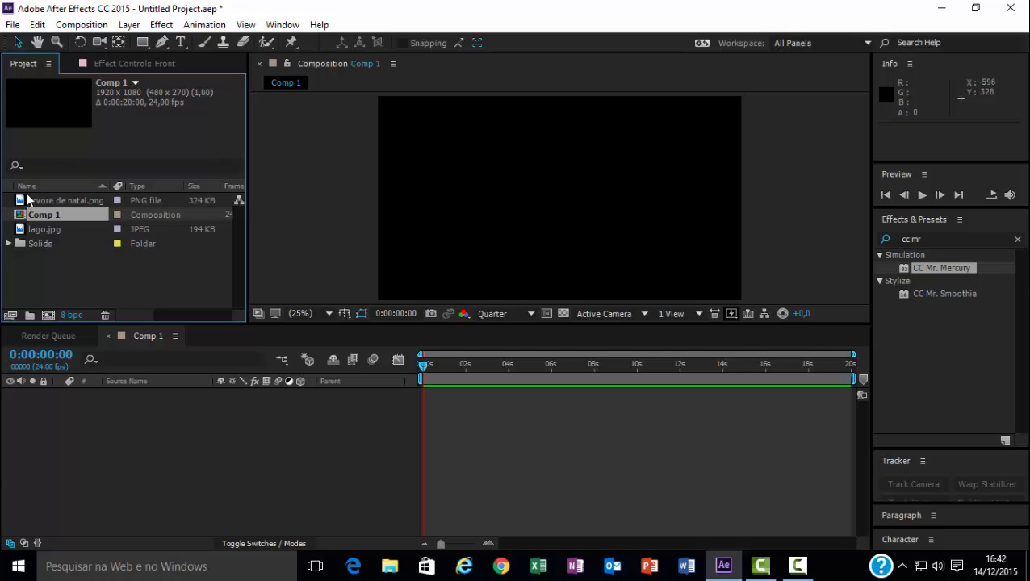
Step: Place lago.jpg in Comp 1 with the CC Mr. Mercury effect and scrub through the animation to 0:00:06:00
{"action": "left_click", "coordinate": [49, 229]}
{"action": "left_click_drag", "start_coordinate": [54, 229], "coordinate": [92, 421]}
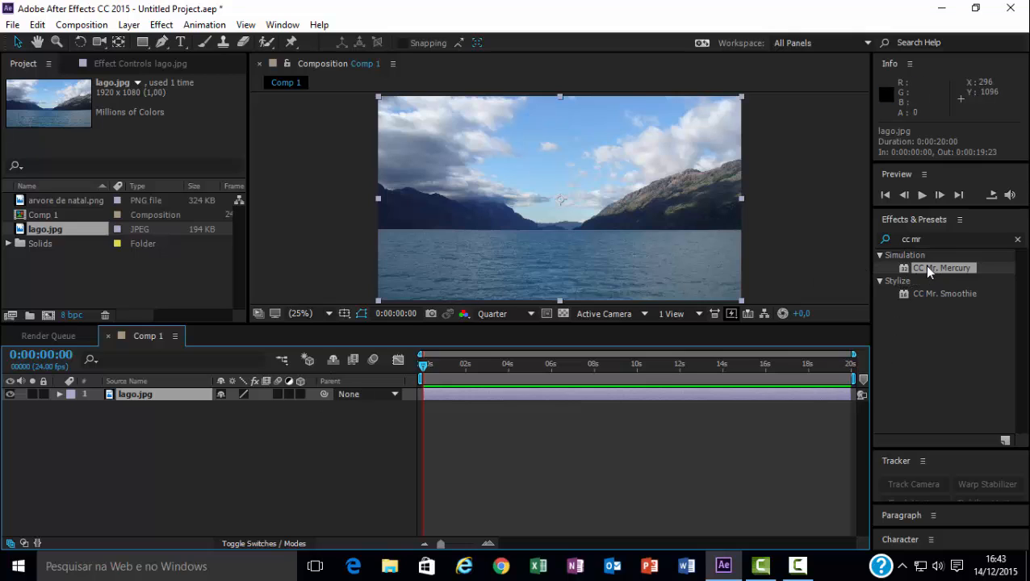
{"action": "left_click_drag", "start_coordinate": [925, 267], "coordinate": [531, 212]}
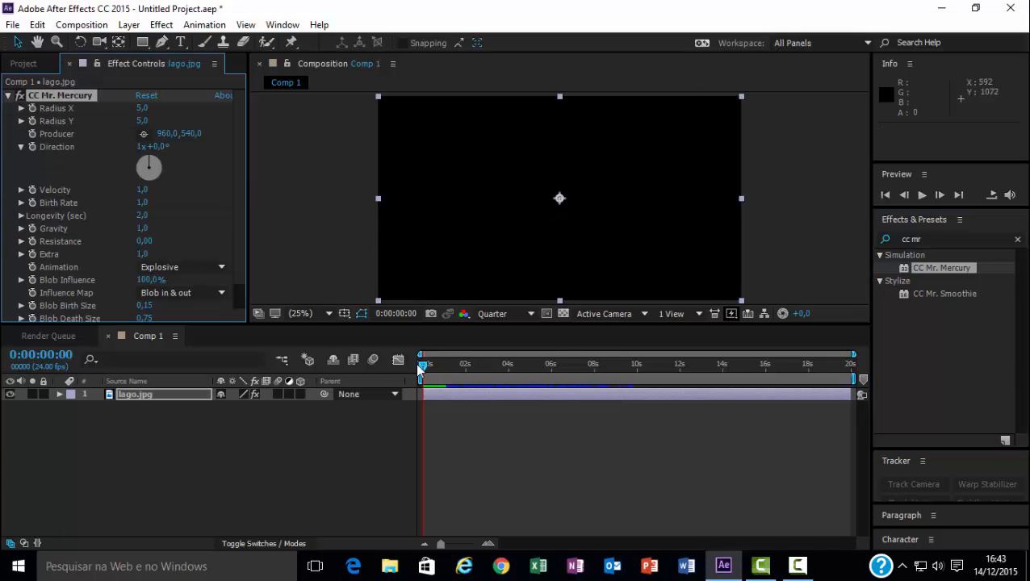
{"action": "left_click_drag", "start_coordinate": [424, 367], "coordinate": [513, 379]}
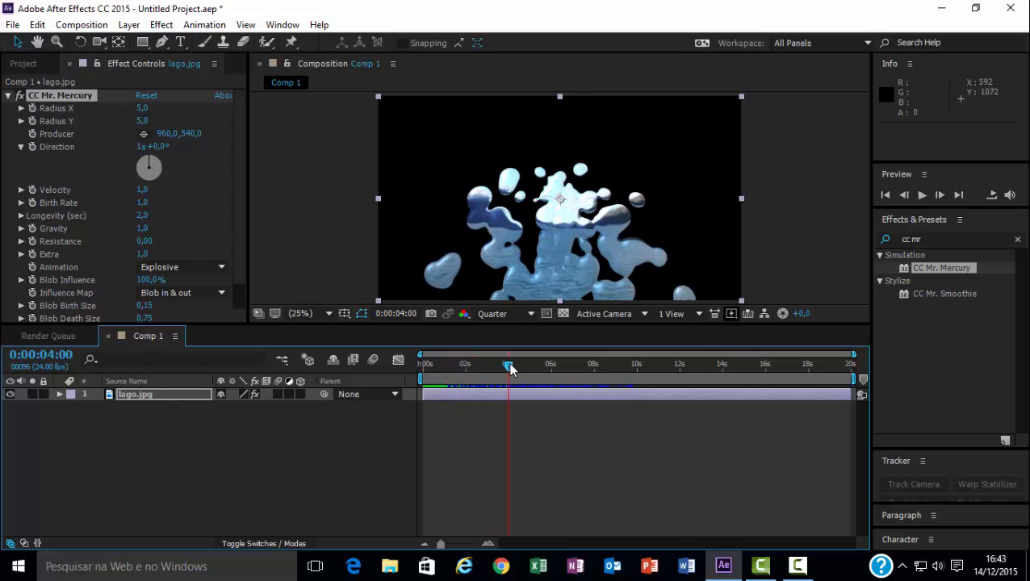
{"action": "left_click_drag", "start_coordinate": [510, 368], "coordinate": [551, 367]}
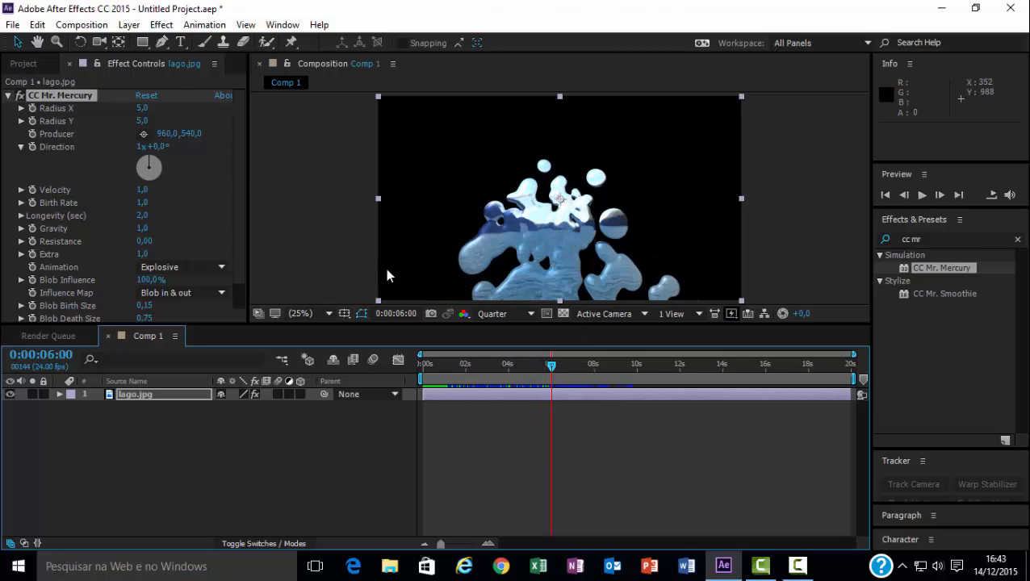
Step: Add a second, effect-free lago.jpg layer beneath the Mercury layer and scrub the combined result to 0:00:08:06
{"action": "left_click", "coordinate": [16, 63]}
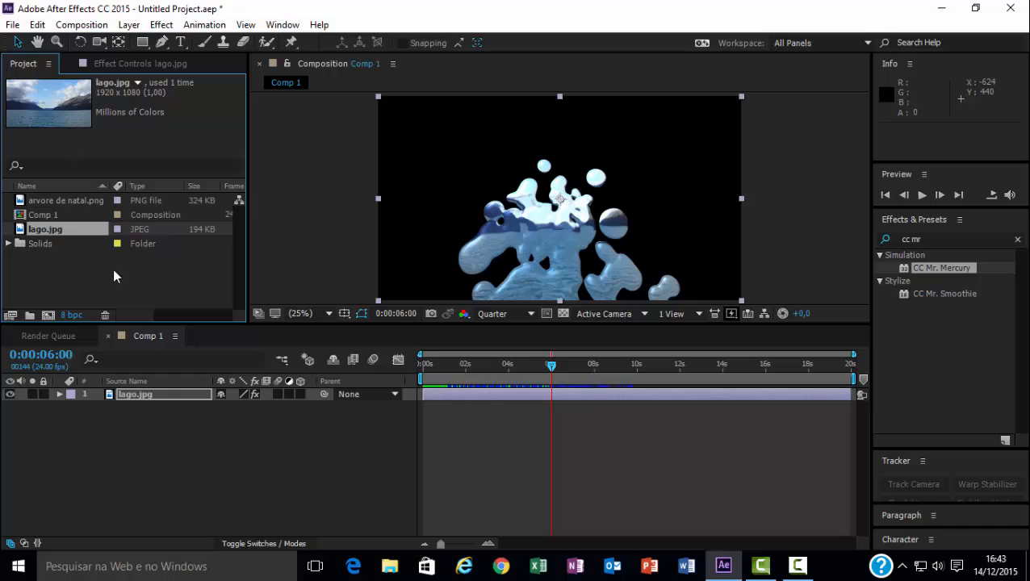
{"action": "left_click", "coordinate": [79, 202]}
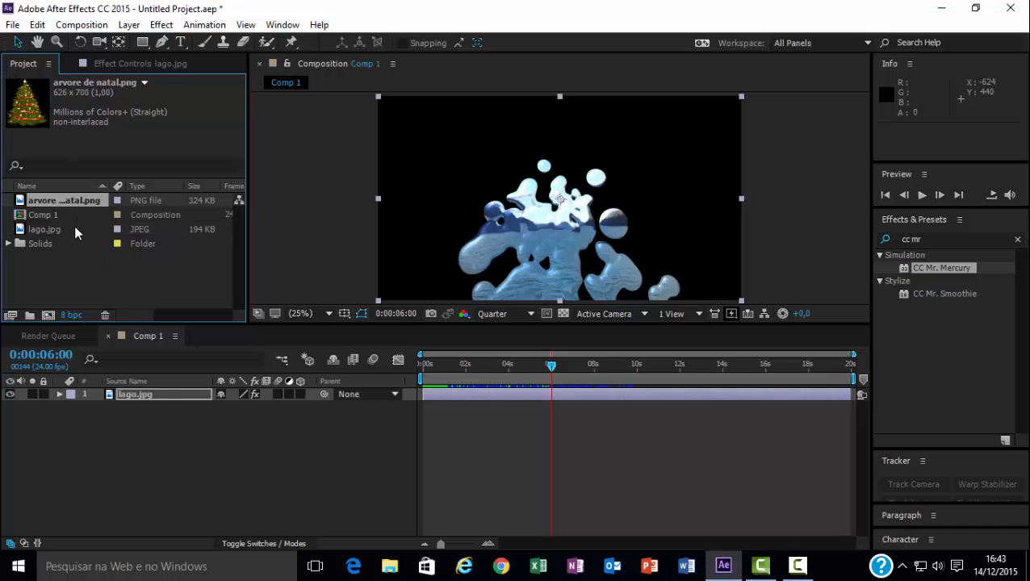
{"action": "left_click", "coordinate": [72, 232]}
{"action": "left_click_drag", "start_coordinate": [72, 233], "coordinate": [104, 427]}
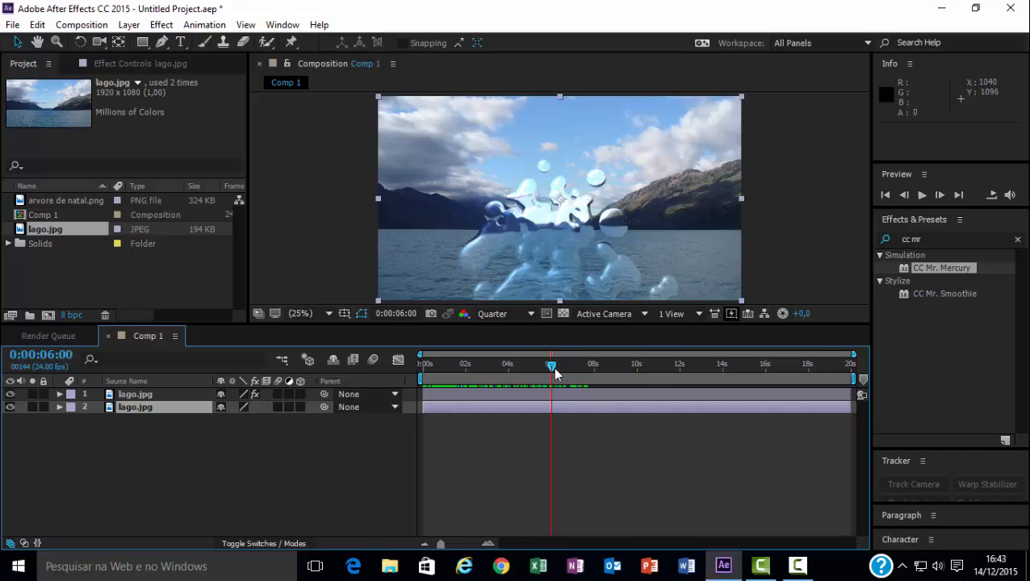
{"action": "left_click_drag", "start_coordinate": [554, 369], "coordinate": [586, 376]}
{"action": "left_click_drag", "start_coordinate": [597, 371], "coordinate": [599, 369]}
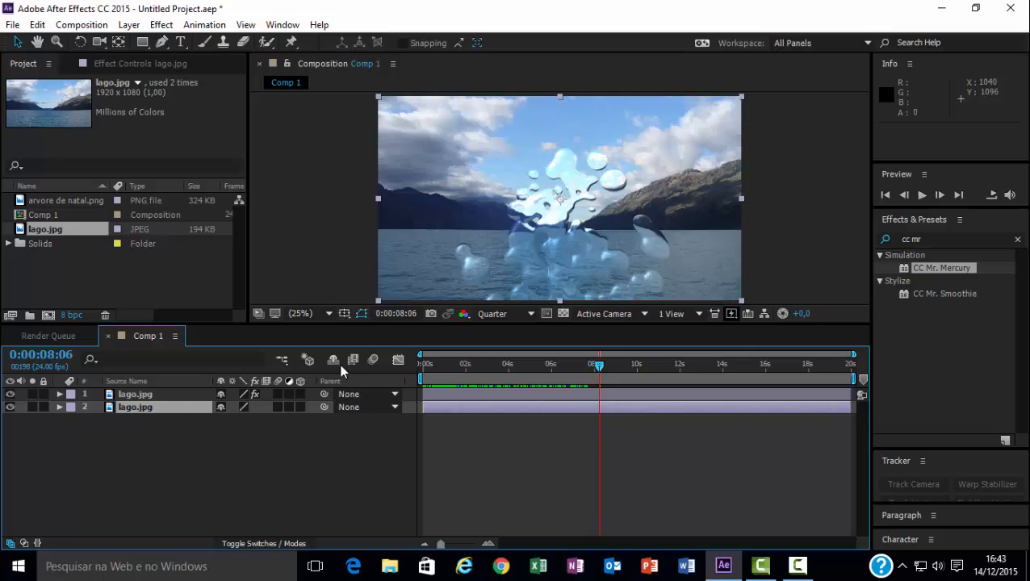
Step: Delete the plain lago.jpg layer and the one carrying the Mercury effect from Comp 1
{"action": "left_click", "coordinate": [167, 406]}
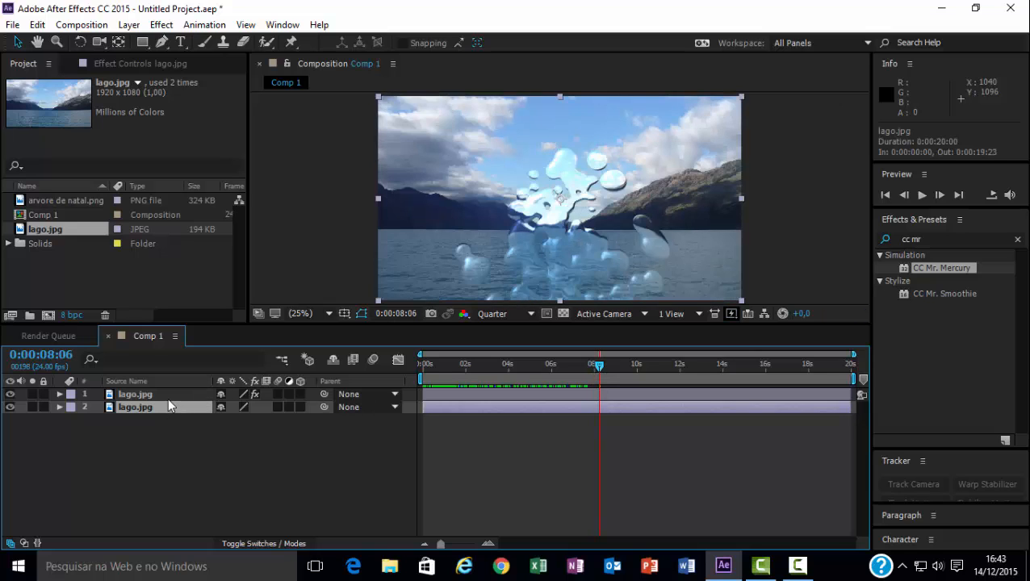
{"action": "key", "text": "Delete"}
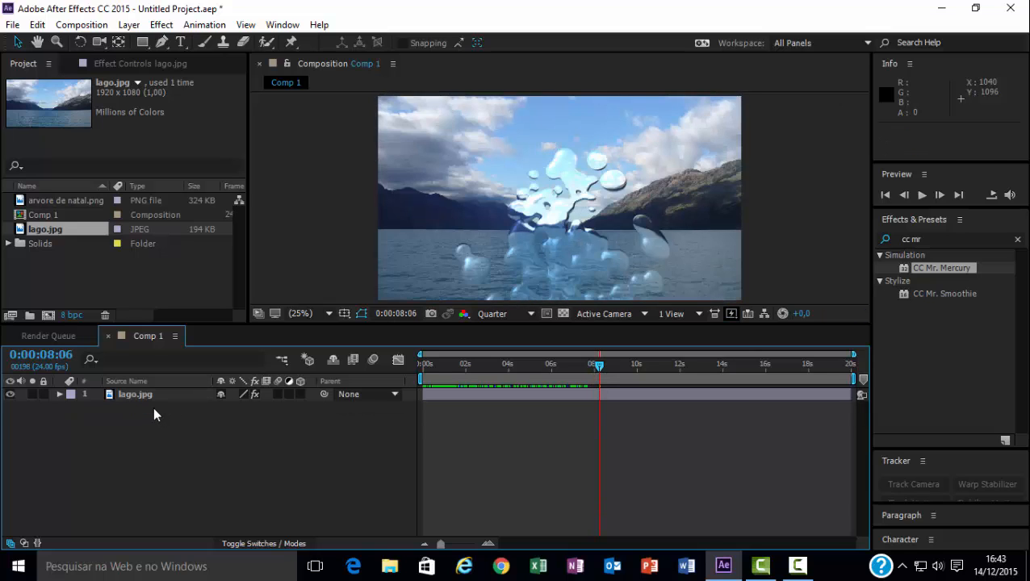
{"action": "left_click", "coordinate": [159, 393]}
{"action": "key", "text": "Delete"}
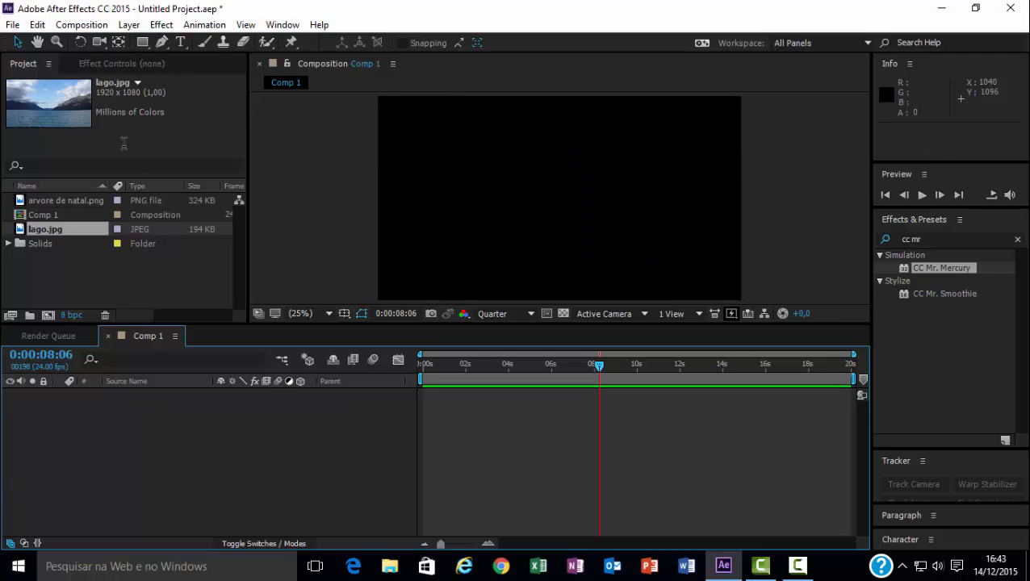
Step: Import the concreto.jpg image from the Imagens folder into the project
{"action": "left_click", "coordinate": [13, 24]}
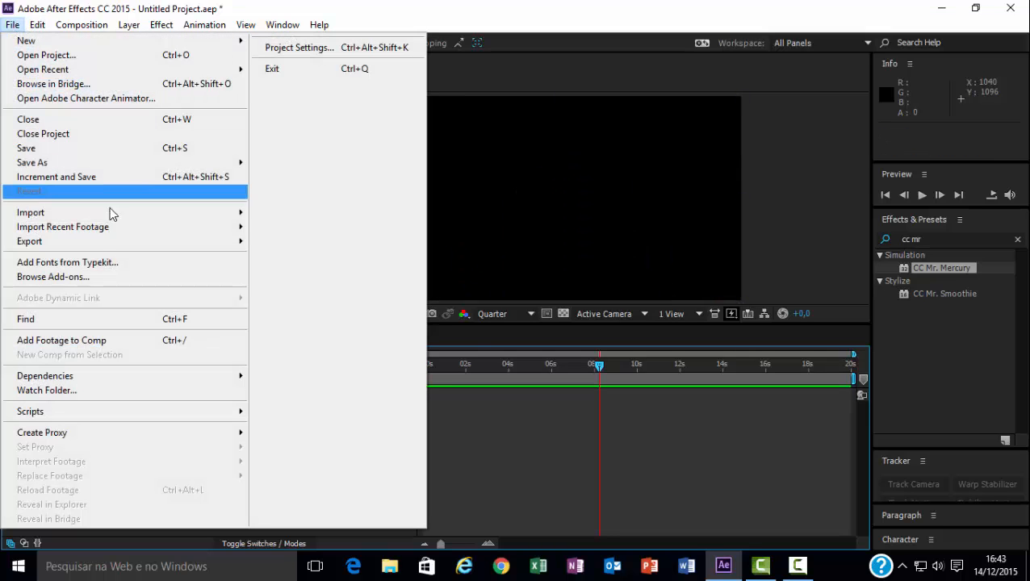
{"action": "mouse_move", "coordinate": [124, 216]}
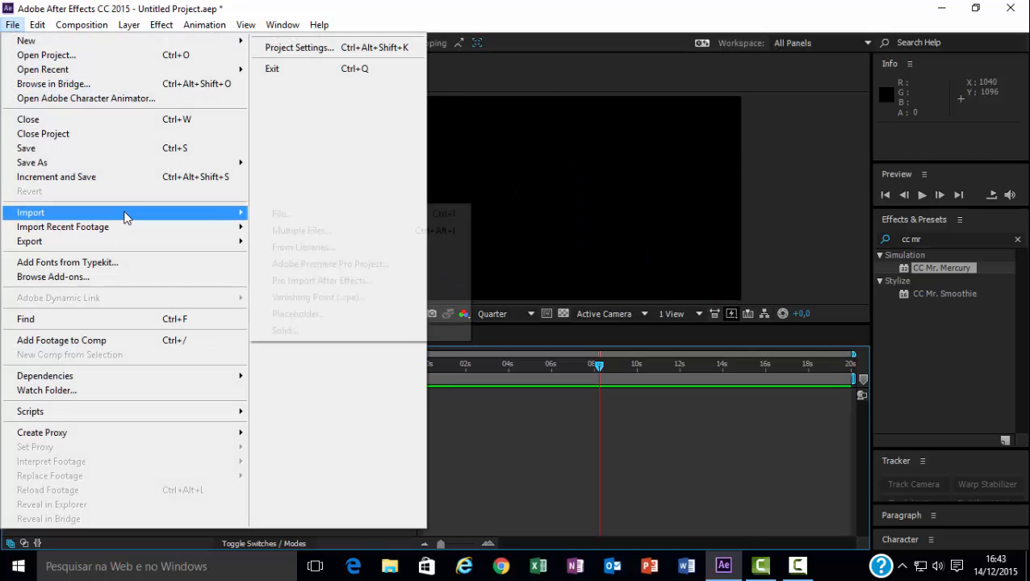
{"action": "left_click", "coordinate": [334, 214]}
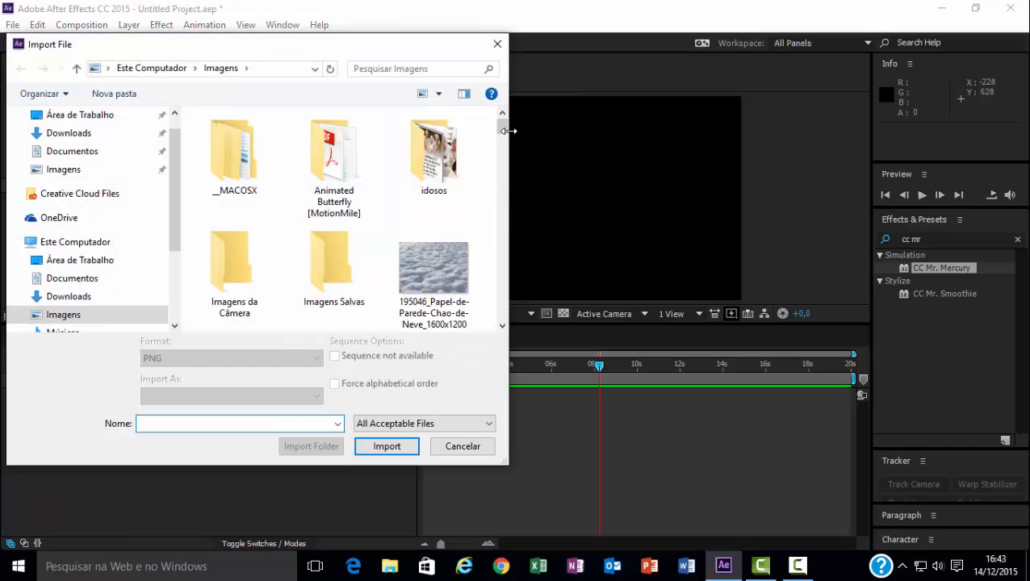
{"action": "left_click_drag", "start_coordinate": [501, 127], "coordinate": [501, 172]}
{"action": "left_click", "coordinate": [452, 218]}
{"action": "key", "text": "c"}
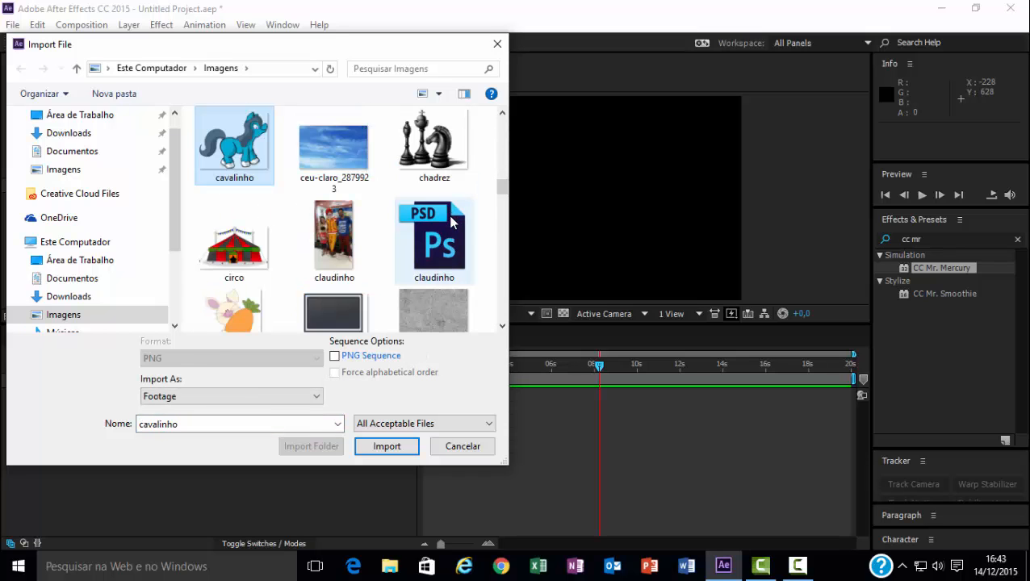
{"action": "left_click", "coordinate": [428, 295]}
{"action": "left_click", "coordinate": [385, 447]}
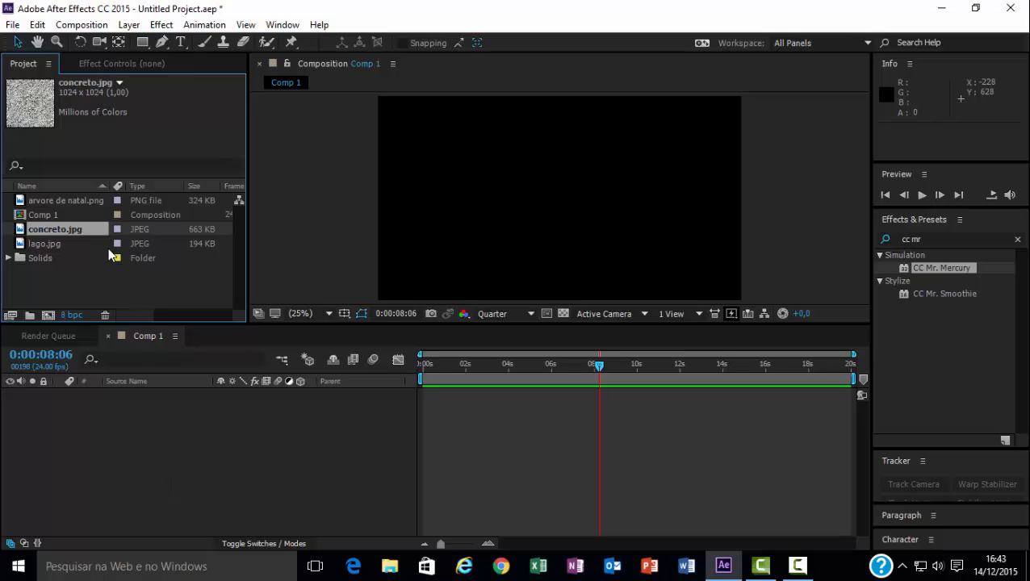
Step: Place concreto.jpg in Comp 1, scale it to about 195% by 114%, and position it to cover the whole frame
{"action": "left_click_drag", "start_coordinate": [83, 232], "coordinate": [583, 208]}
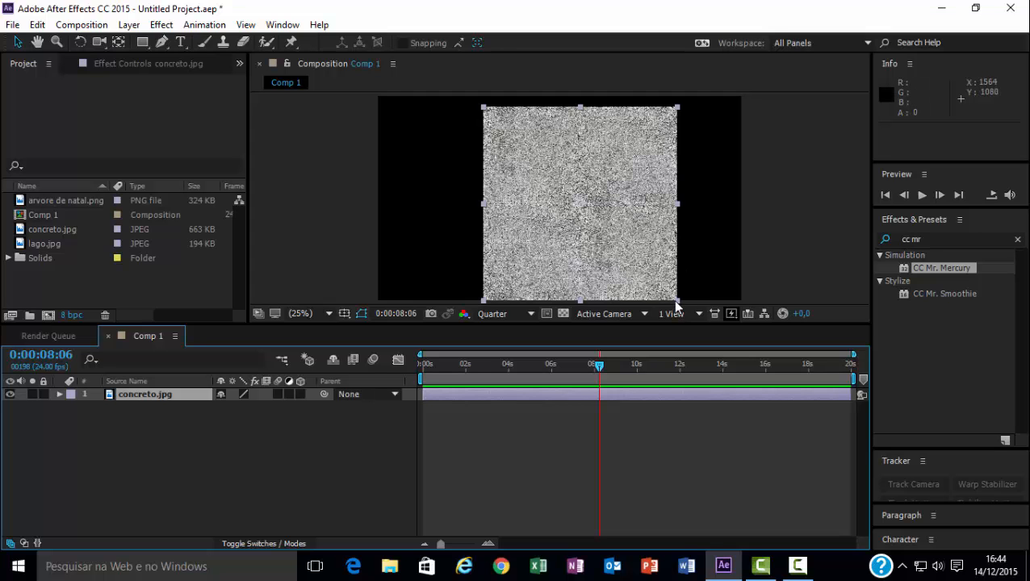
{"action": "left_click_drag", "start_coordinate": [675, 302], "coordinate": [764, 312]}
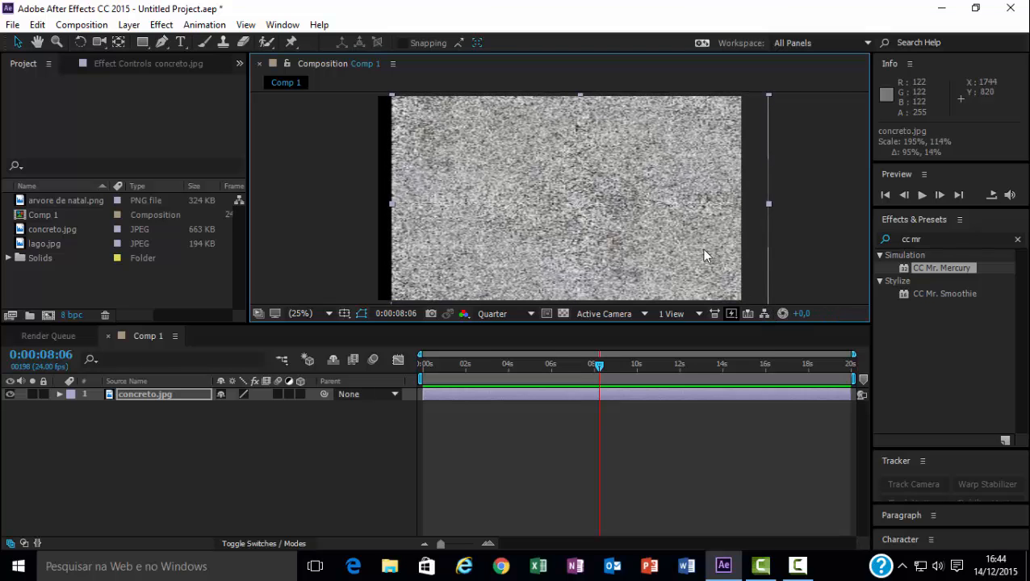
{"action": "left_click_drag", "start_coordinate": [701, 248], "coordinate": [682, 252]}
{"action": "left_click", "coordinate": [791, 239]}
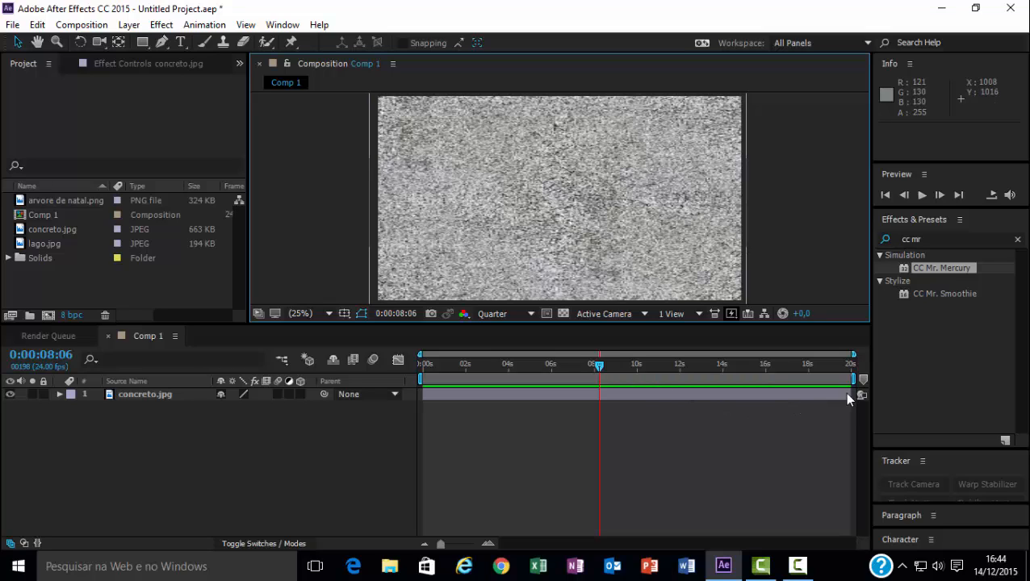
Step: Trim the concreto.jpg layer to end at 0:00:08:07 and add a second concreto.jpg layer beneath it in Comp 1
{"action": "left_click_drag", "start_coordinate": [849, 394], "coordinate": [576, 388]}
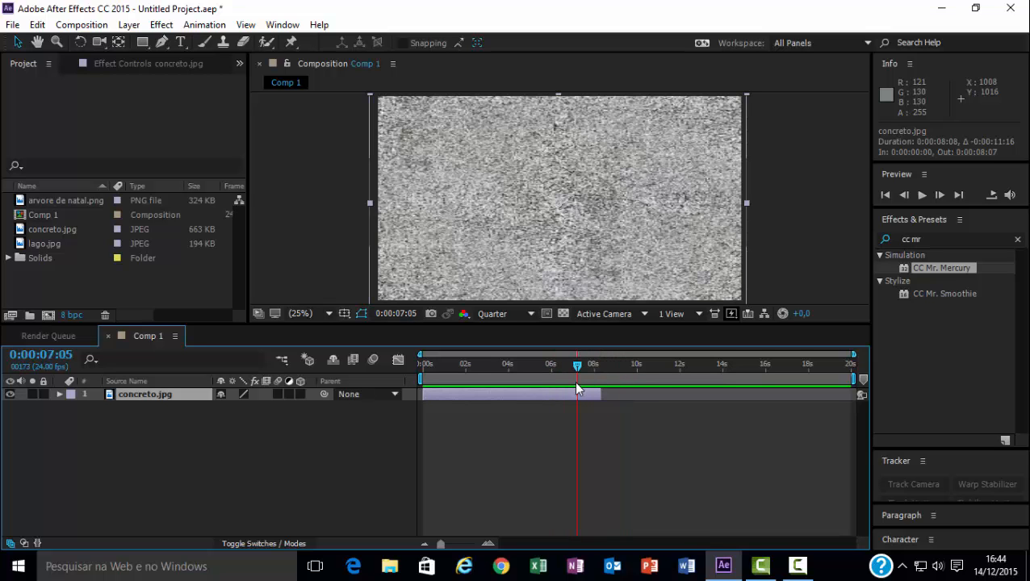
{"action": "left_click", "coordinate": [72, 230]}
{"action": "left_click_drag", "start_coordinate": [71, 244], "coordinate": [82, 448]}
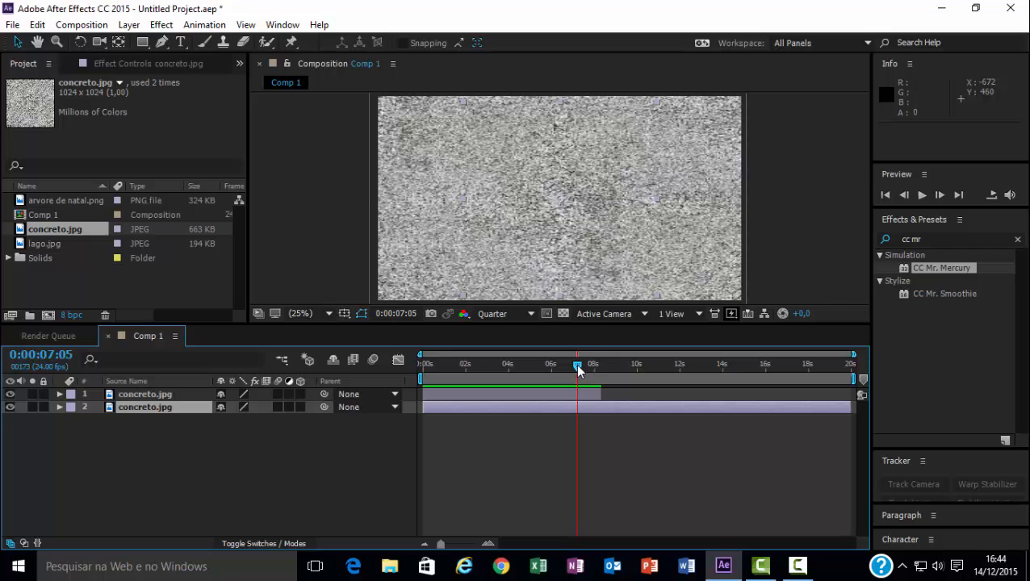
Step: Scale the lower concreto.jpg layer to about 203% by 116% and delete it from Comp 1
{"action": "left_click_drag", "start_coordinate": [578, 370], "coordinate": [611, 379]}
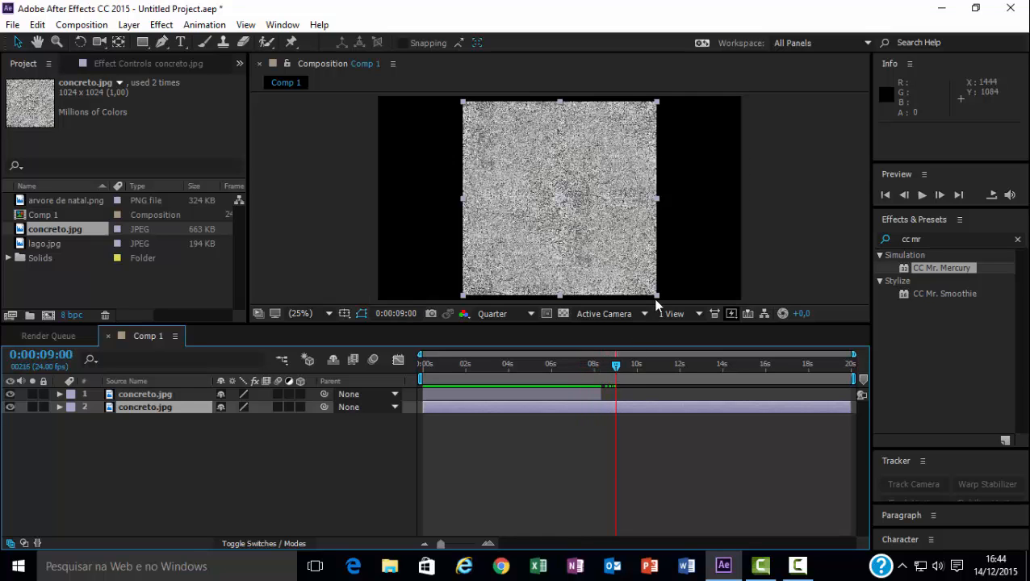
{"action": "left_click_drag", "start_coordinate": [657, 296], "coordinate": [756, 310]}
{"action": "left_click_drag", "start_coordinate": [618, 370], "coordinate": [588, 391]}
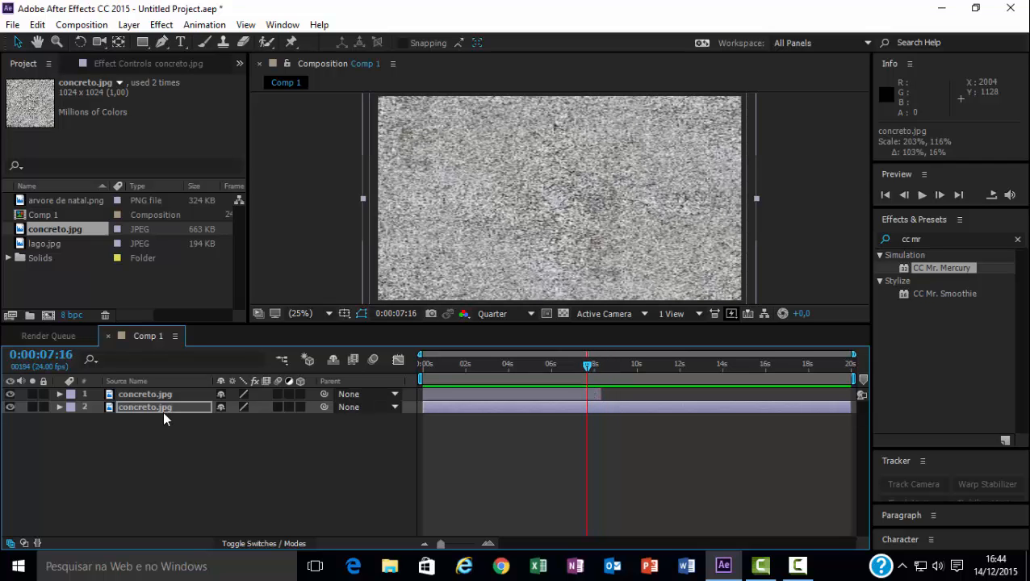
{"action": "key", "text": "Delete"}
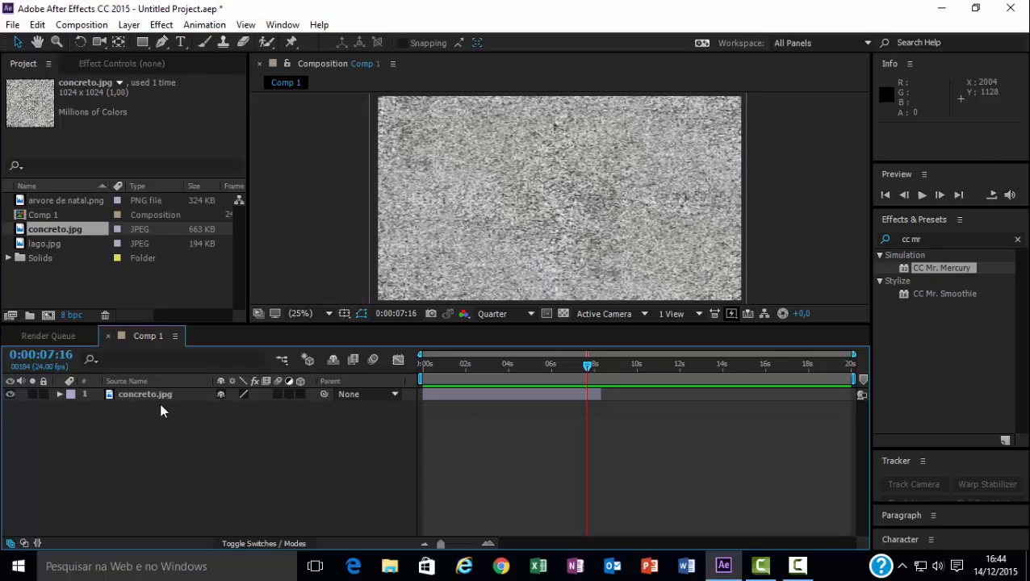
Step: Pre-compose the concreto.jpg layer as concreto2, moving all attributes into the new composition
{"action": "left_click", "coordinate": [701, 202]}
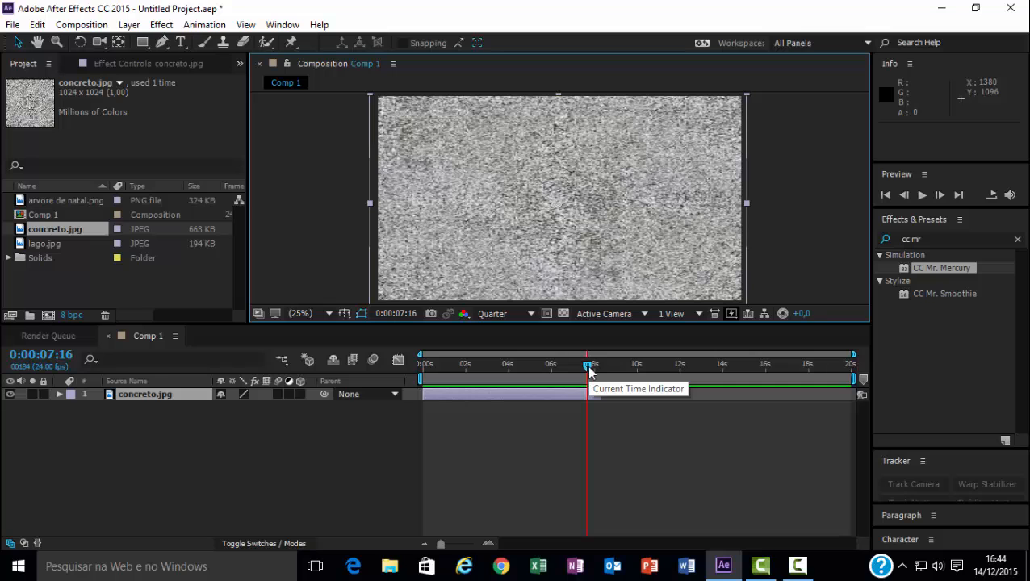
{"action": "right_click", "coordinate": [162, 392]}
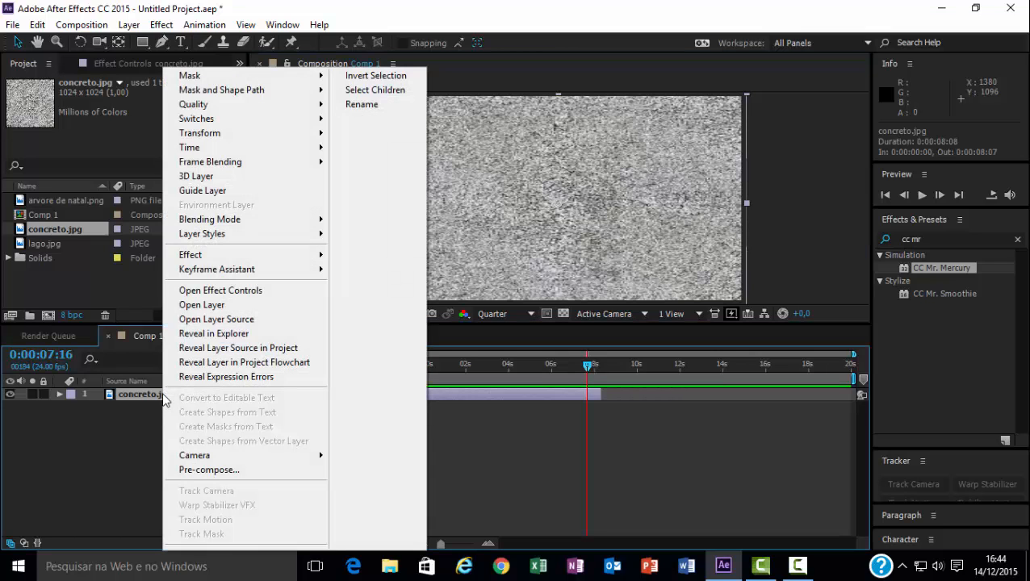
{"action": "left_click", "coordinate": [245, 471]}
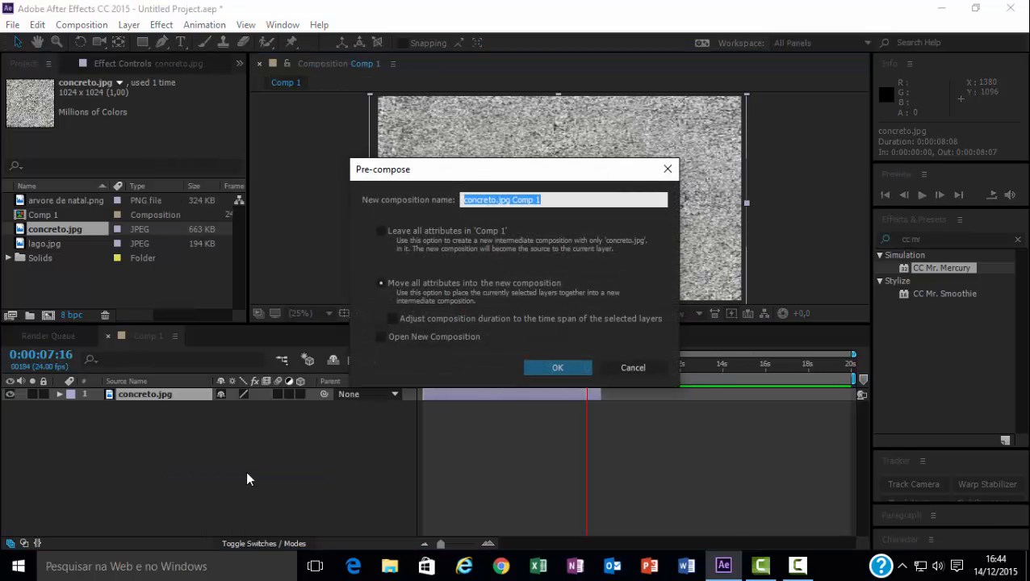
{"action": "type", "text": "concreto2"}
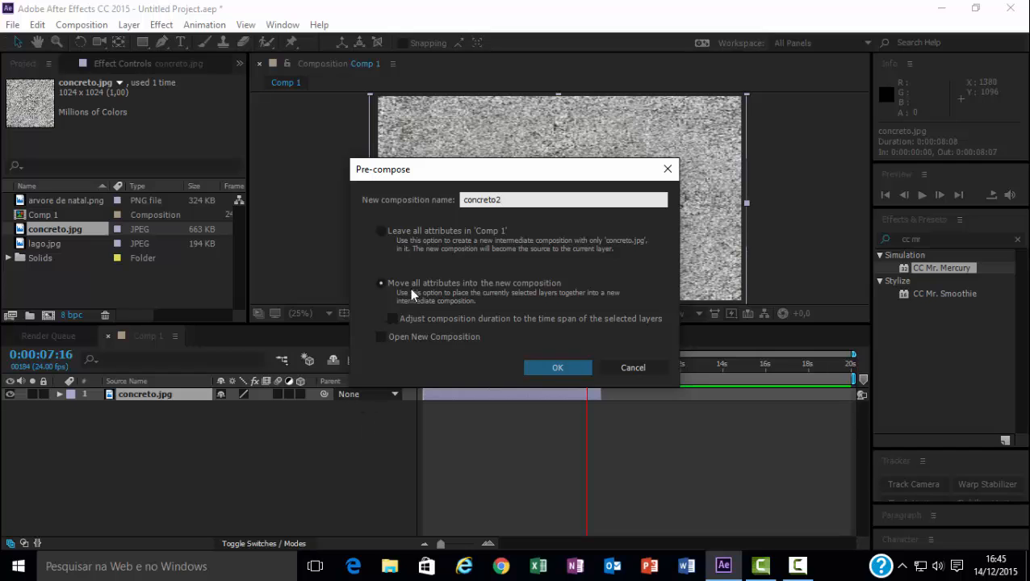
{"action": "left_click", "coordinate": [552, 370]}
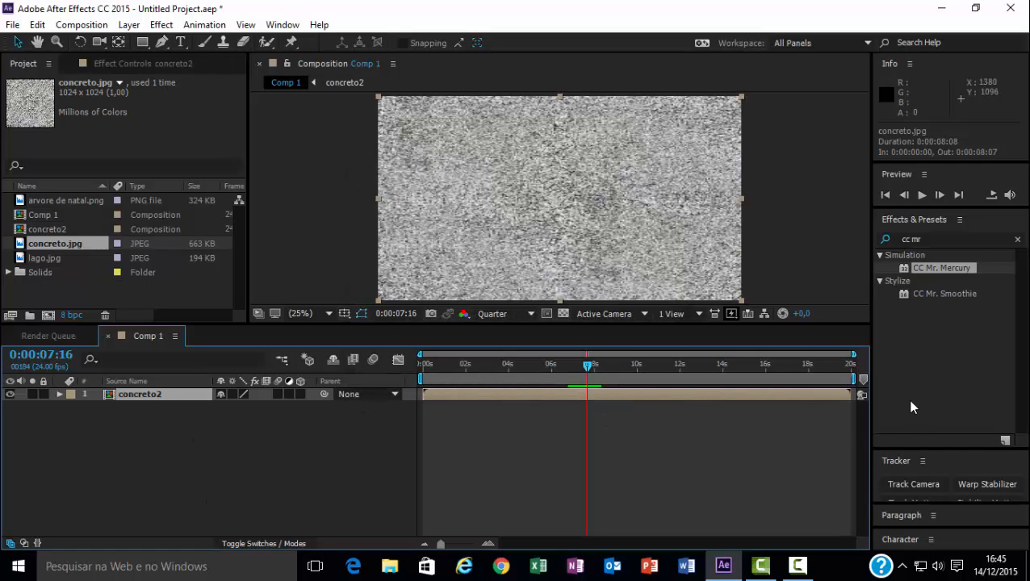
Step: Trim the concreto2 layer to end at 0:00:08:01 and add a second concreto2 layer beneath it starting at 0:00:07:19
{"action": "left_click_drag", "start_coordinate": [847, 394], "coordinate": [574, 371]}
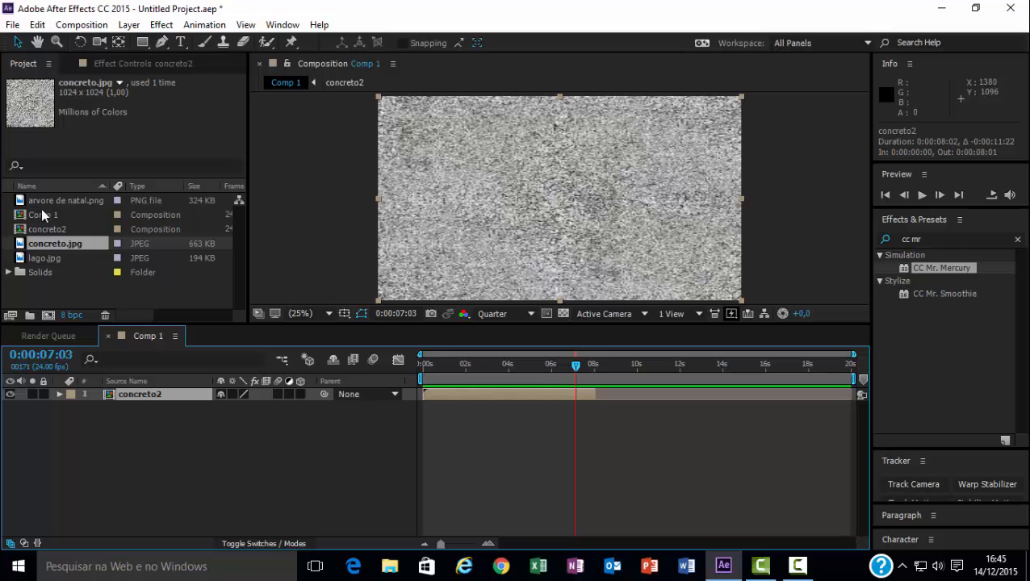
{"action": "left_click_drag", "start_coordinate": [47, 226], "coordinate": [45, 415]}
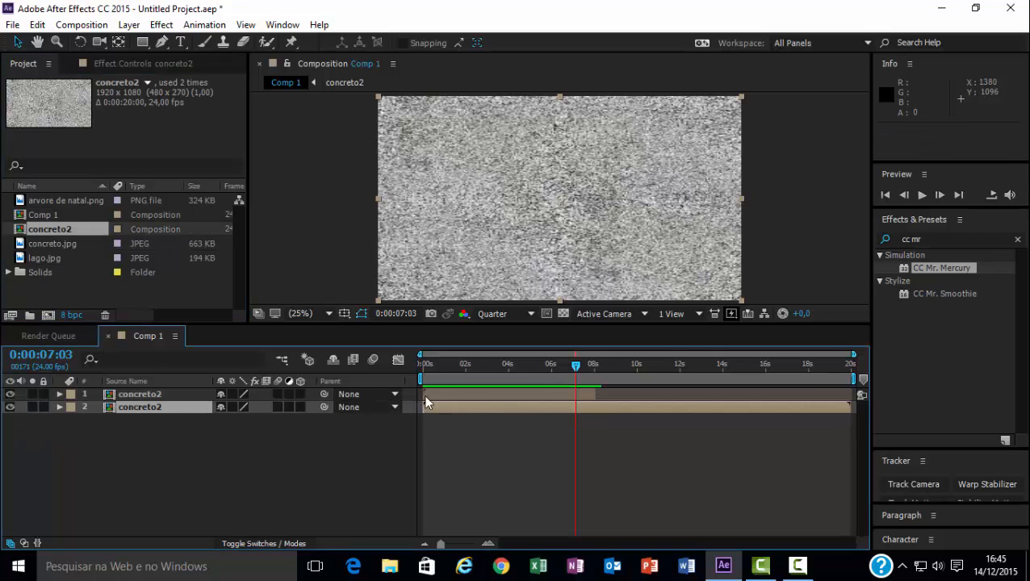
{"action": "left_click_drag", "start_coordinate": [425, 403], "coordinate": [591, 405]}
{"action": "left_click_drag", "start_coordinate": [576, 362], "coordinate": [607, 374]}
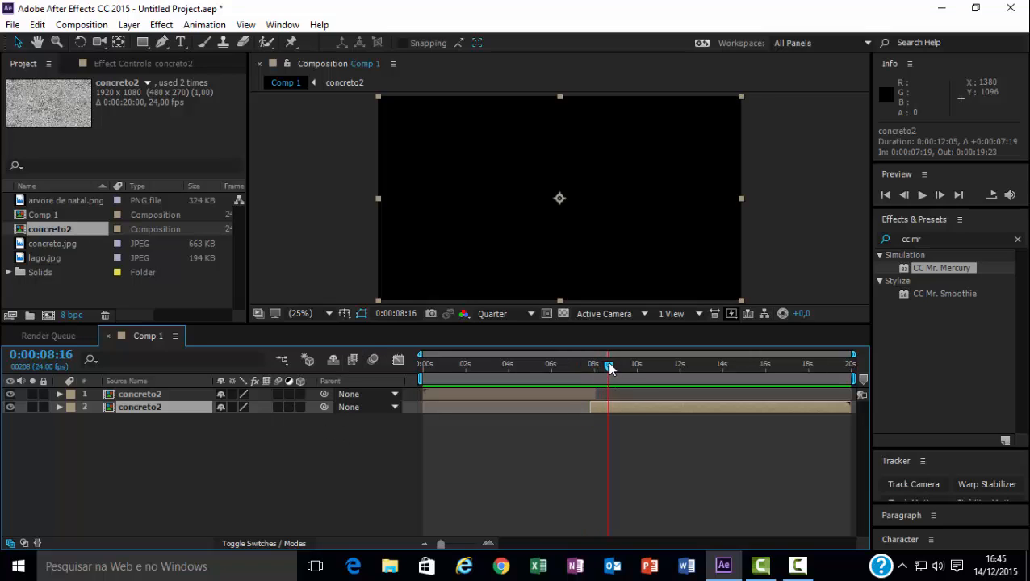
{"action": "left_click", "coordinate": [583, 368]}
{"action": "left_click_drag", "start_coordinate": [591, 390], "coordinate": [596, 403]}
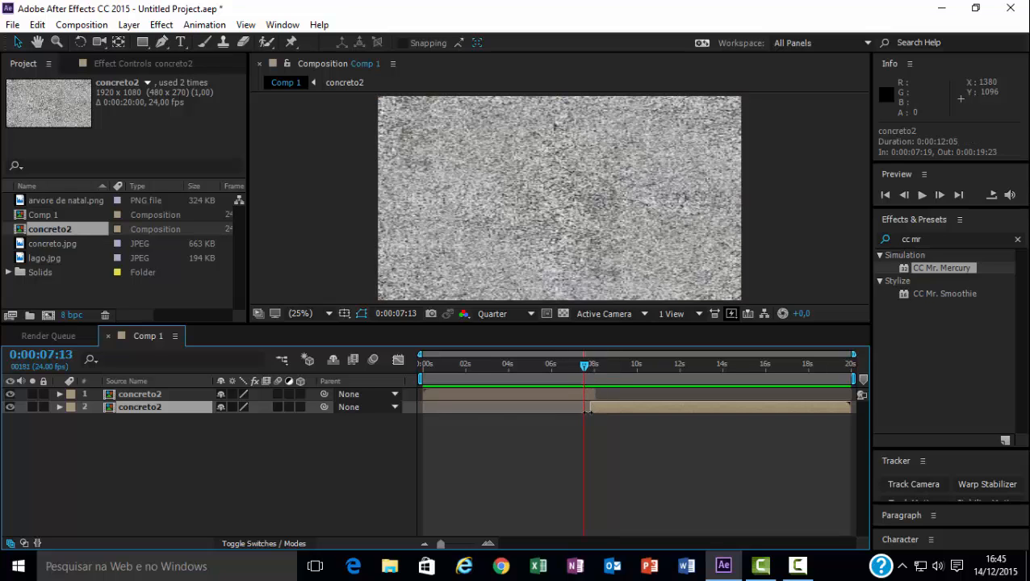
Step: Delete the trimmed lower concreto2 layer and add a fresh full-length concreto2 layer beneath the remaining one
{"action": "left_click", "coordinate": [168, 392]}
{"action": "left_click", "coordinate": [156, 407]}
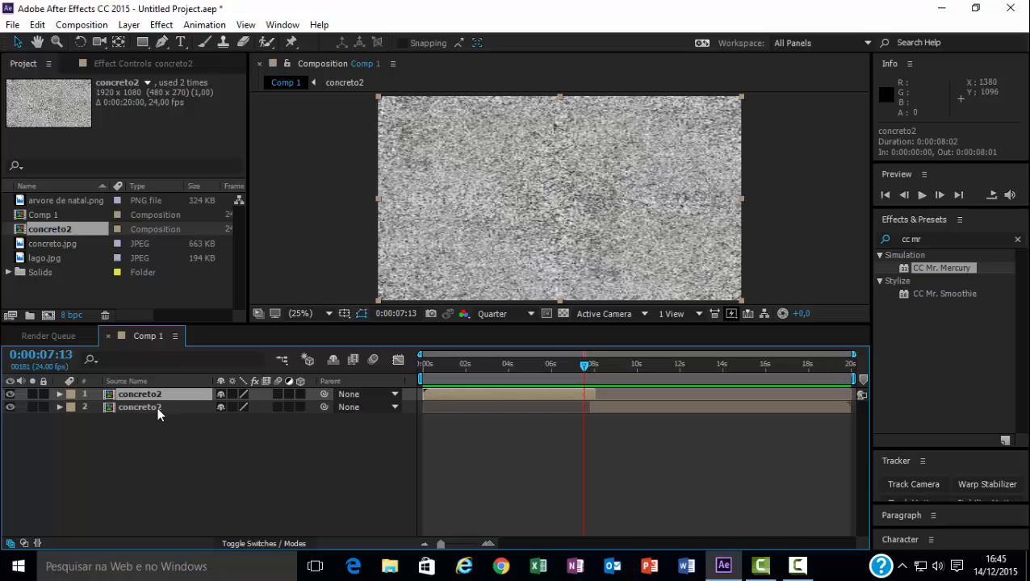
{"action": "key", "text": "Delete"}
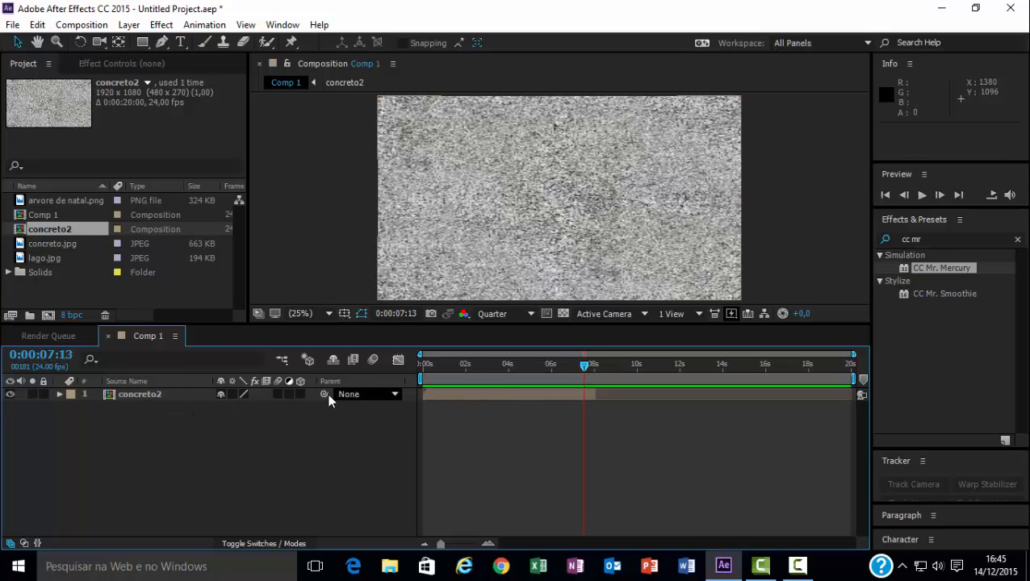
{"action": "left_click", "coordinate": [184, 392]}
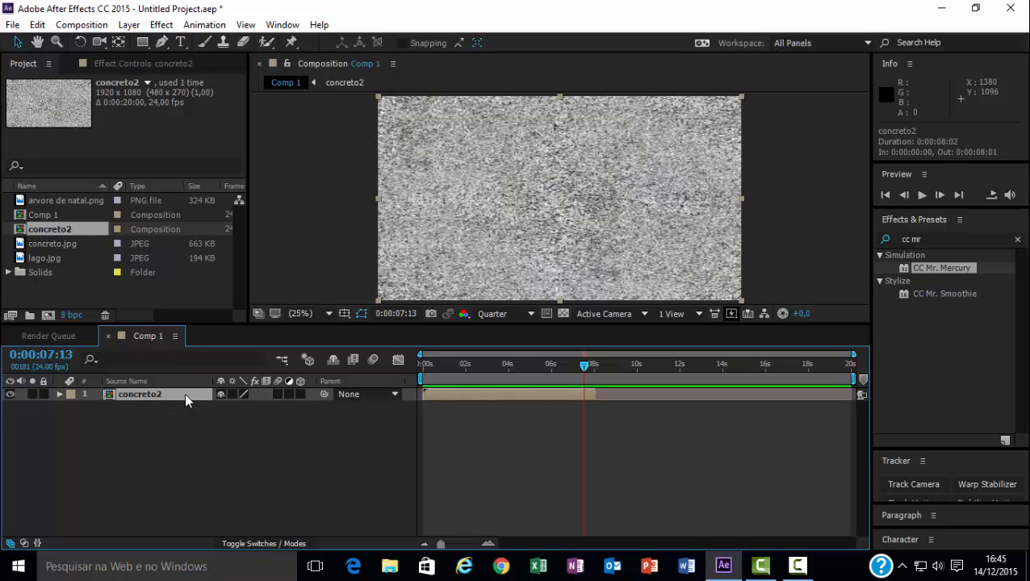
{"action": "left_click", "coordinate": [71, 215]}
{"action": "left_click", "coordinate": [68, 229]}
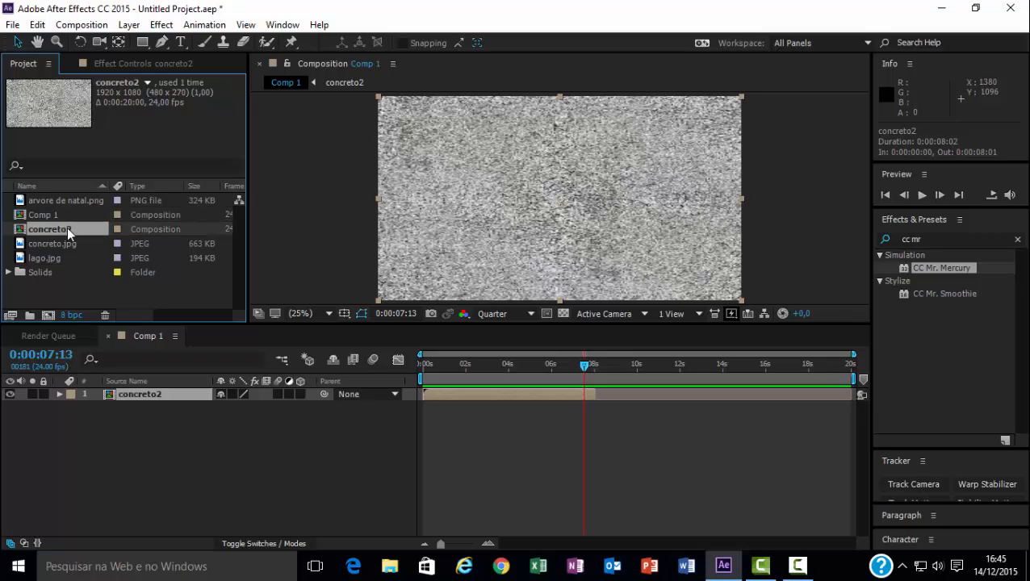
{"action": "left_click_drag", "start_coordinate": [67, 226], "coordinate": [70, 429]}
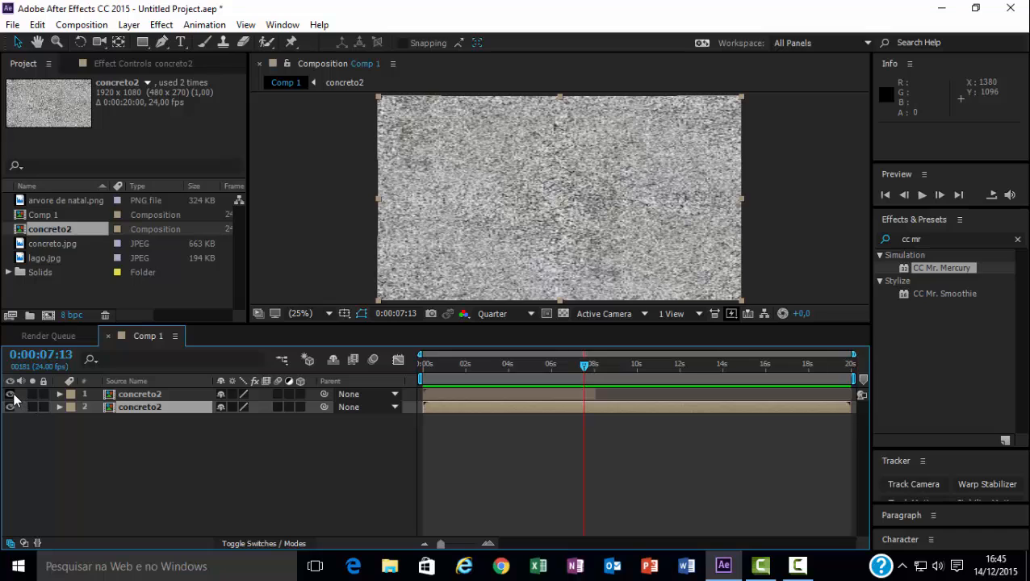
Step: Check both concreto2 layers at 0:00:08:18 and hide the upper one
{"action": "left_click", "coordinate": [10, 393]}
{"action": "left_click", "coordinate": [10, 394]}
{"action": "left_click_drag", "start_coordinate": [585, 365], "coordinate": [608, 369]}
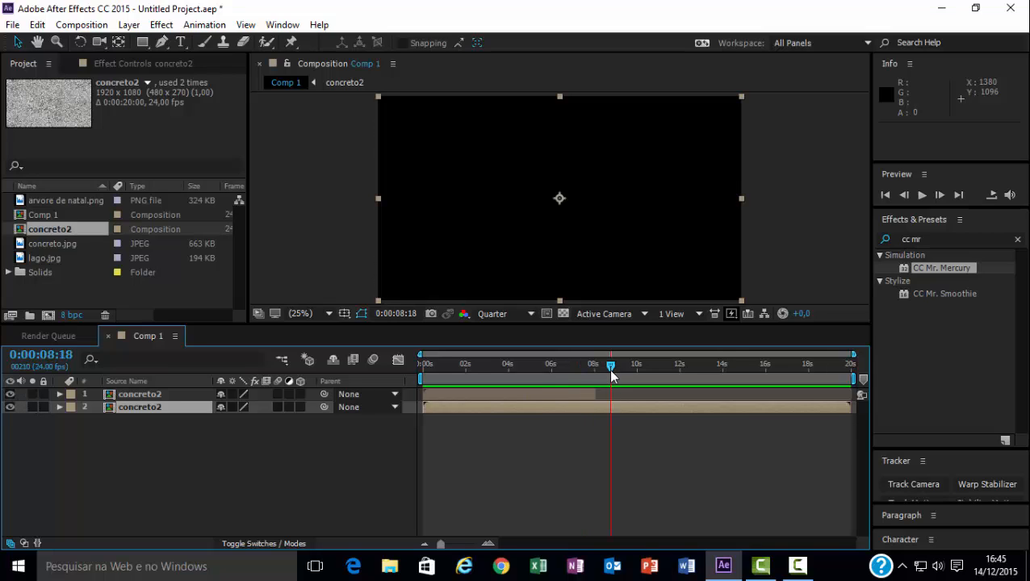
{"action": "left_click", "coordinate": [10, 394]}
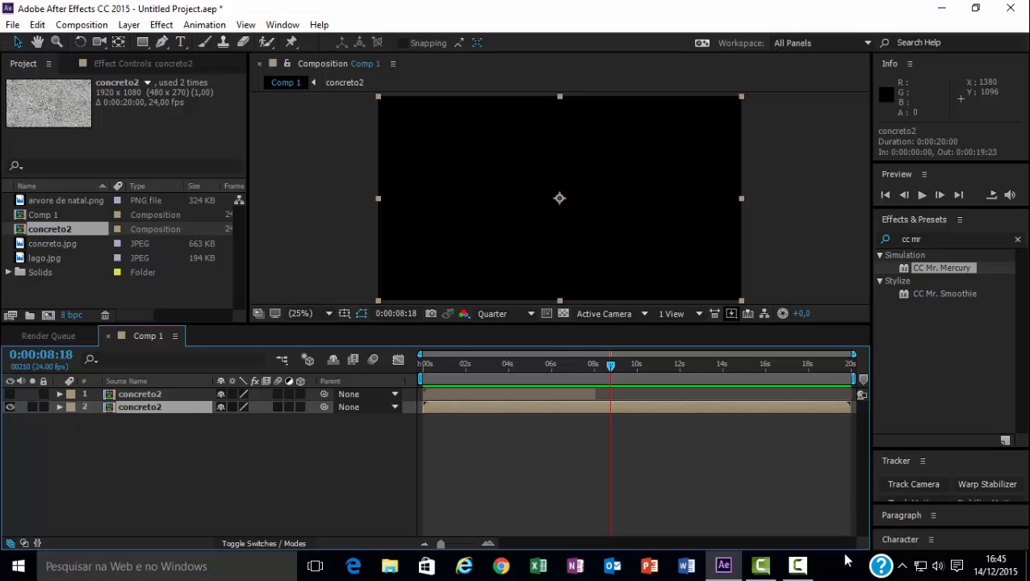
{"action": "left_click", "coordinate": [797, 566]}
{"action": "left_click", "coordinate": [777, 468]}
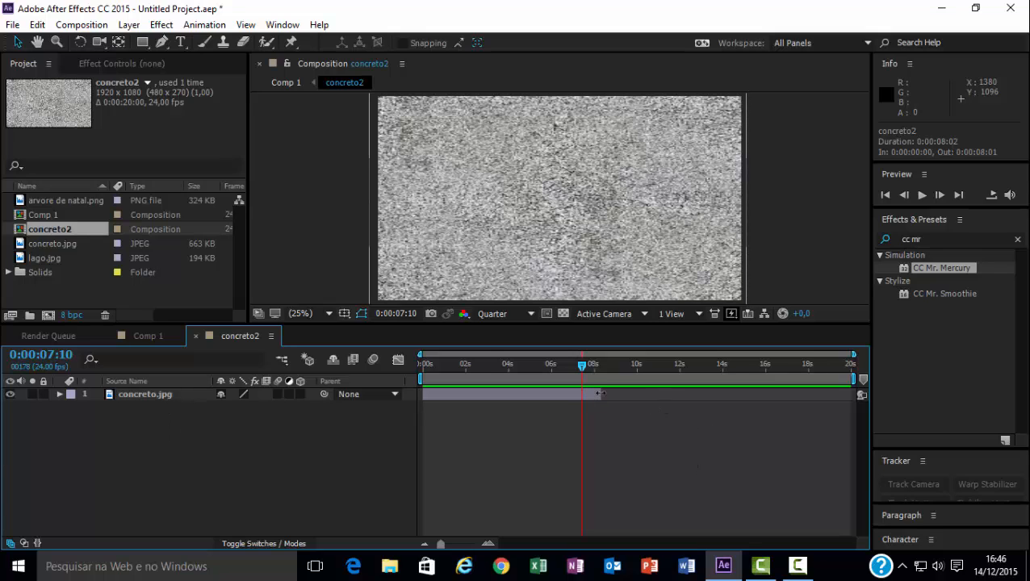
Step: Extend the concreto.jpg layer inside concreto2 to the full composition length and scale it to about 203% by 125%
{"action": "mouse_move", "coordinate": [586, 368]}
{"action": "left_mouse_down"}
{"action": "mouse_move", "coordinate": [601, 368]}
{"action": "mouse_move", "coordinate": [593, 376]}
{"action": "left_mouse_up"}
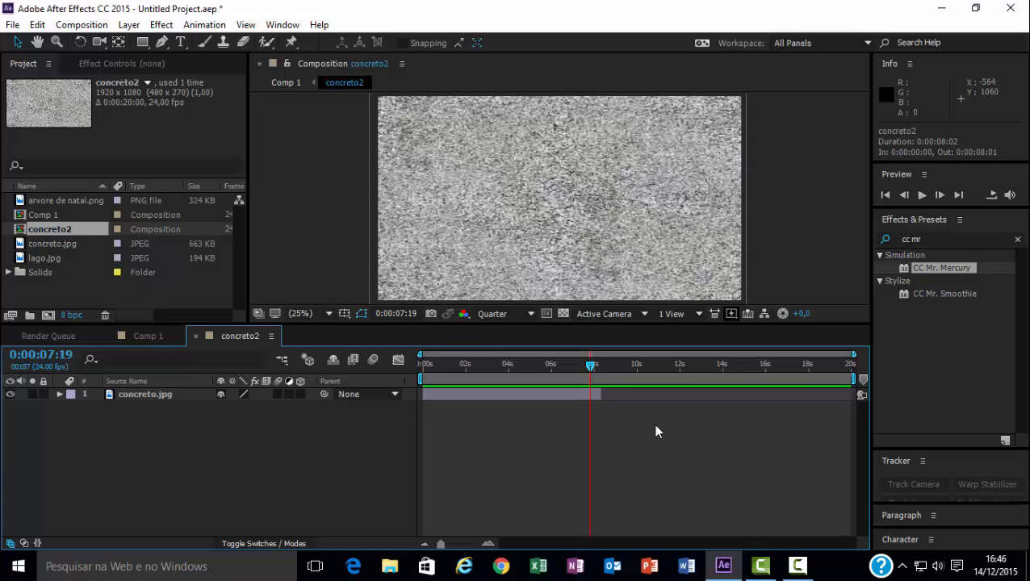
{"action": "left_click_drag", "start_coordinate": [593, 369], "coordinate": [887, 393]}
{"action": "left_click", "coordinate": [597, 393]}
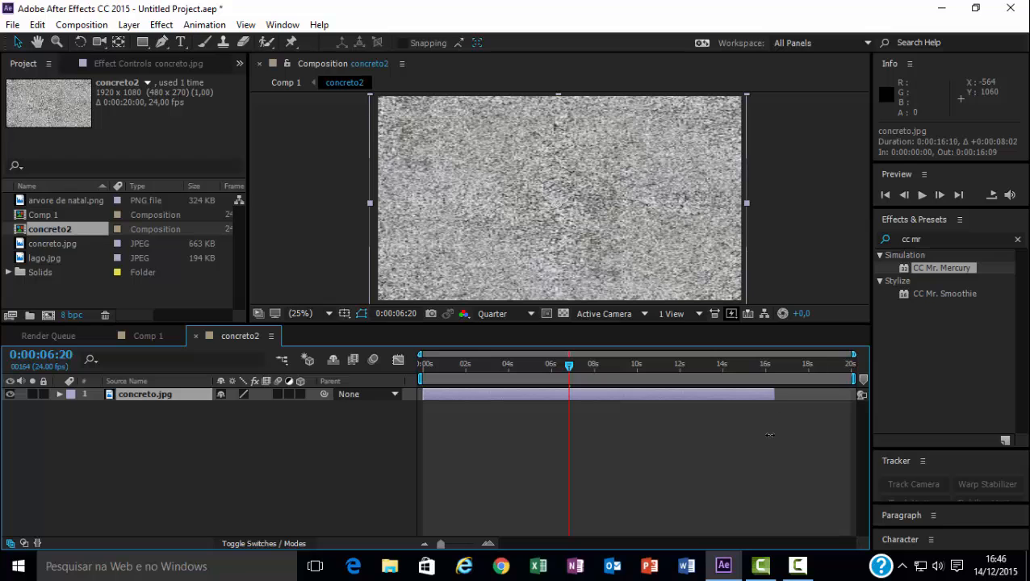
{"action": "left_click", "coordinate": [595, 271]}
{"action": "mouse_move", "coordinate": [743, 93]}
{"action": "left_mouse_down"}
{"action": "mouse_move", "coordinate": [664, 175]}
{"action": "mouse_move", "coordinate": [751, 83]}
{"action": "left_mouse_up"}
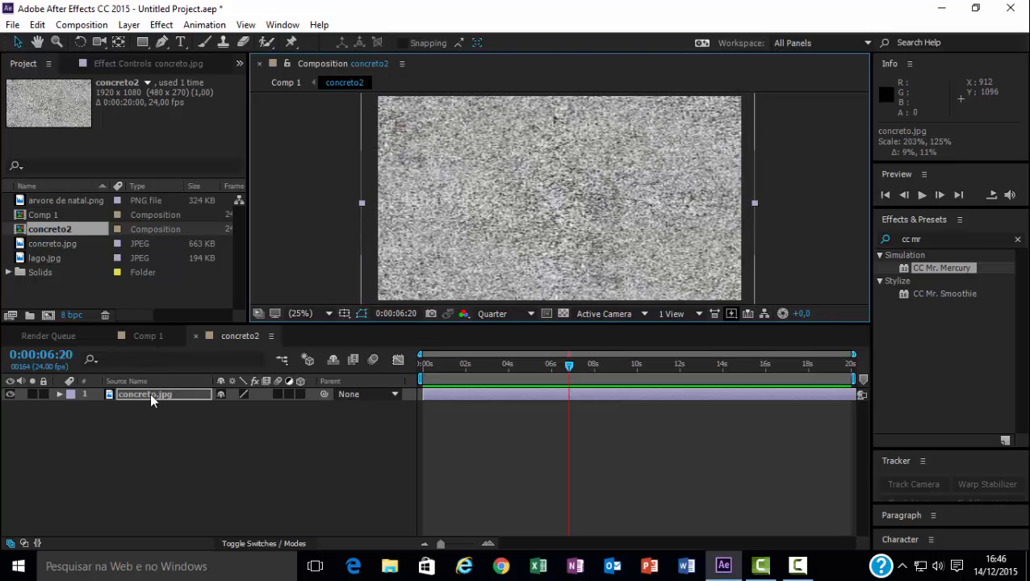
Step: Delete the concreto2 composition from the project, including its use in Comp 1
{"action": "left_click", "coordinate": [72, 230]}
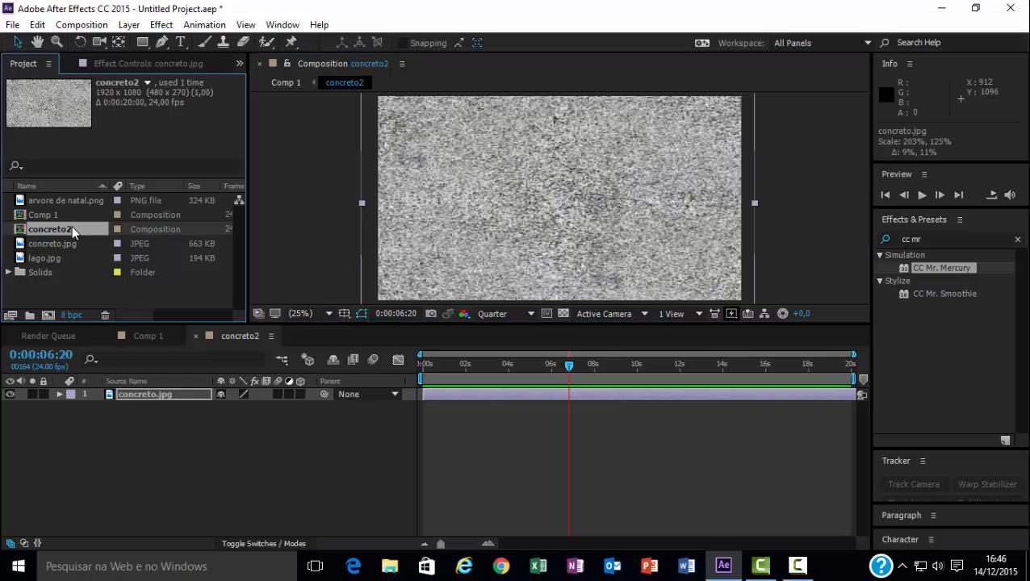
{"action": "key", "text": "Delete"}
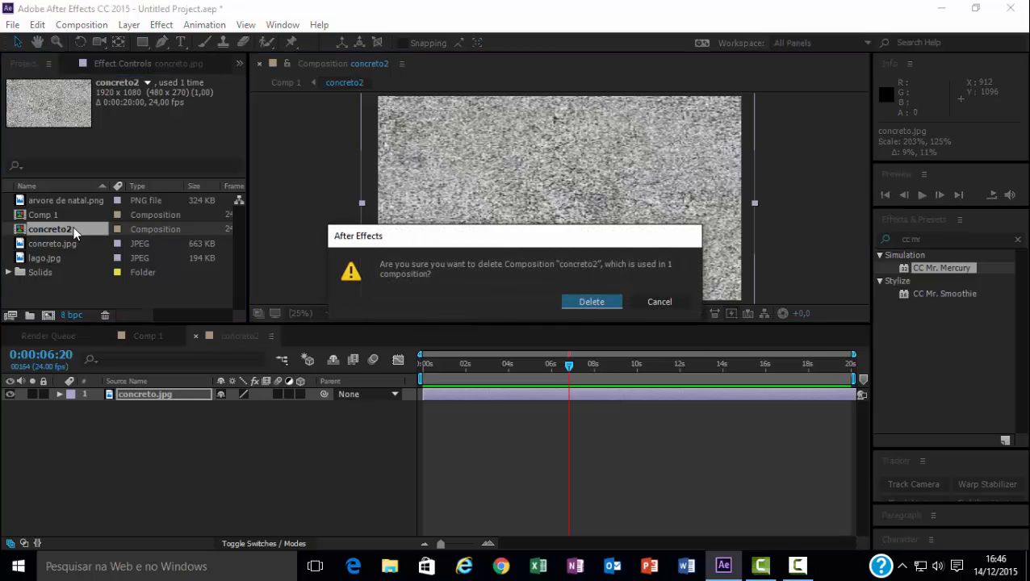
{"action": "left_click", "coordinate": [593, 302]}
Step: Place concreto.jpg in Comp 1 again and scale it to about 200% by 112% to cover the whole frame
{"action": "left_click_drag", "start_coordinate": [58, 225], "coordinate": [85, 403]}
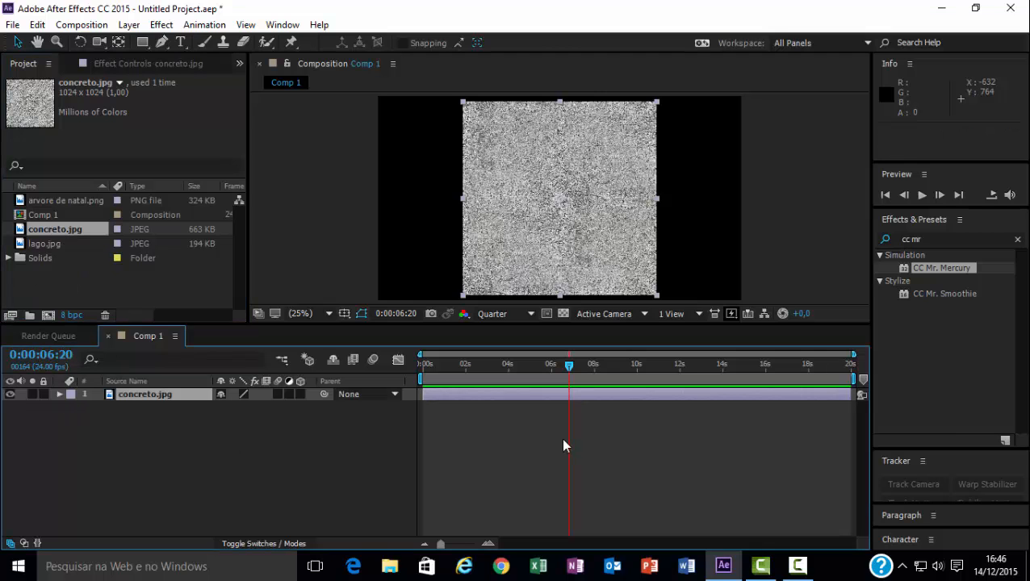
{"action": "left_click_drag", "start_coordinate": [656, 294], "coordinate": [757, 311]}
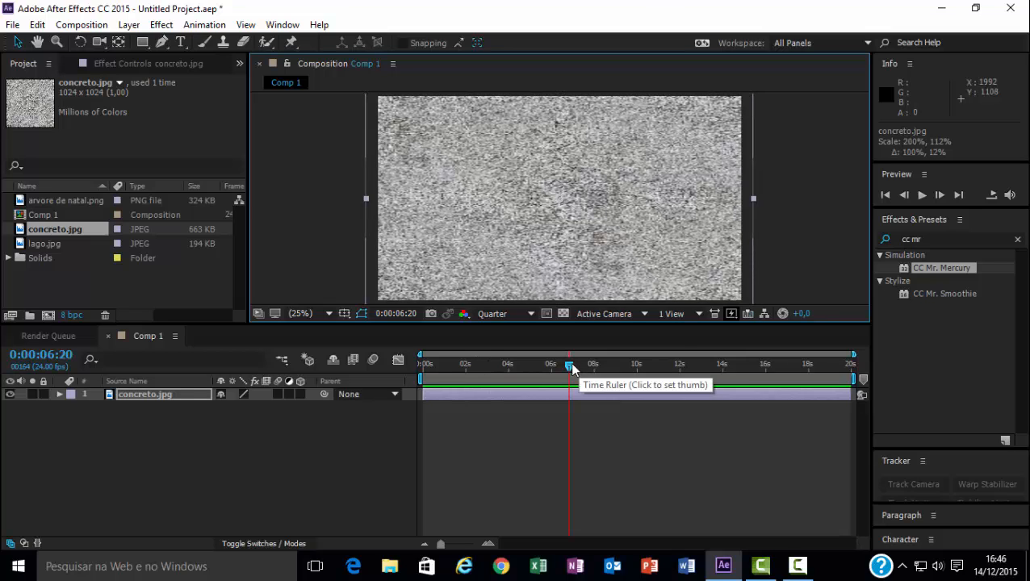
Step: Pre-compose the concreto.jpg layer under the default name concreto.jpg Comp 1, moving all attributes into the new composition
{"action": "right_click", "coordinate": [190, 393]}
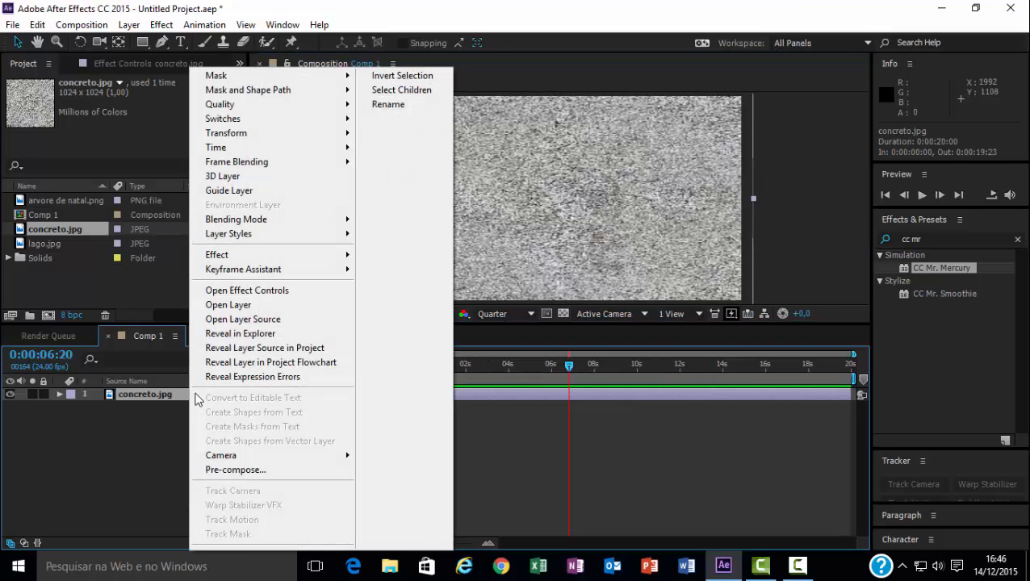
{"action": "left_click", "coordinate": [241, 469]}
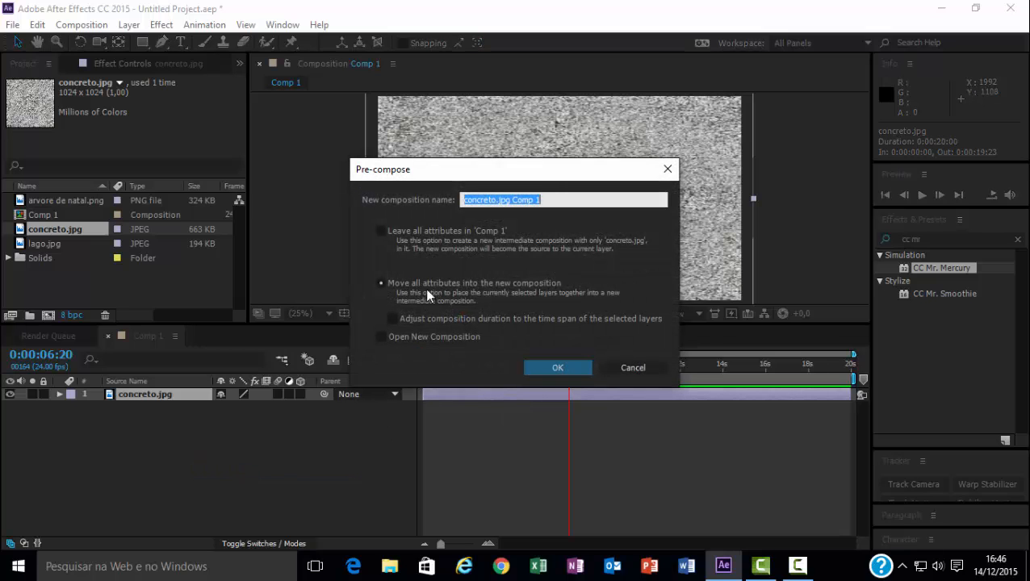
{"action": "left_click", "coordinate": [557, 369]}
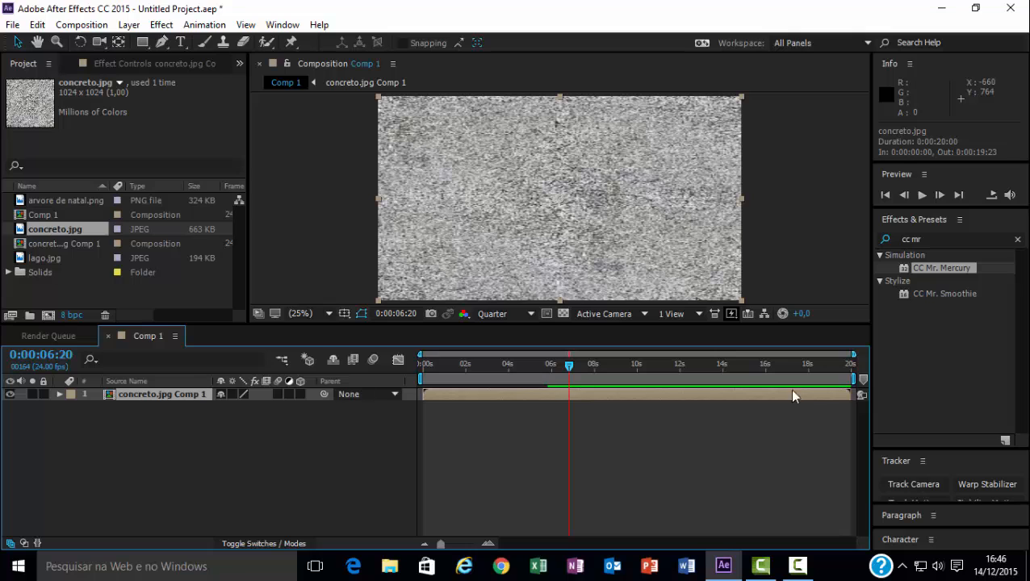
Step: Trim the concreto.jpg Comp 1 layer to end at 0:00:07:01 and add a second full-length instance of it beneath
{"action": "left_click_drag", "start_coordinate": [848, 392], "coordinate": [551, 364]}
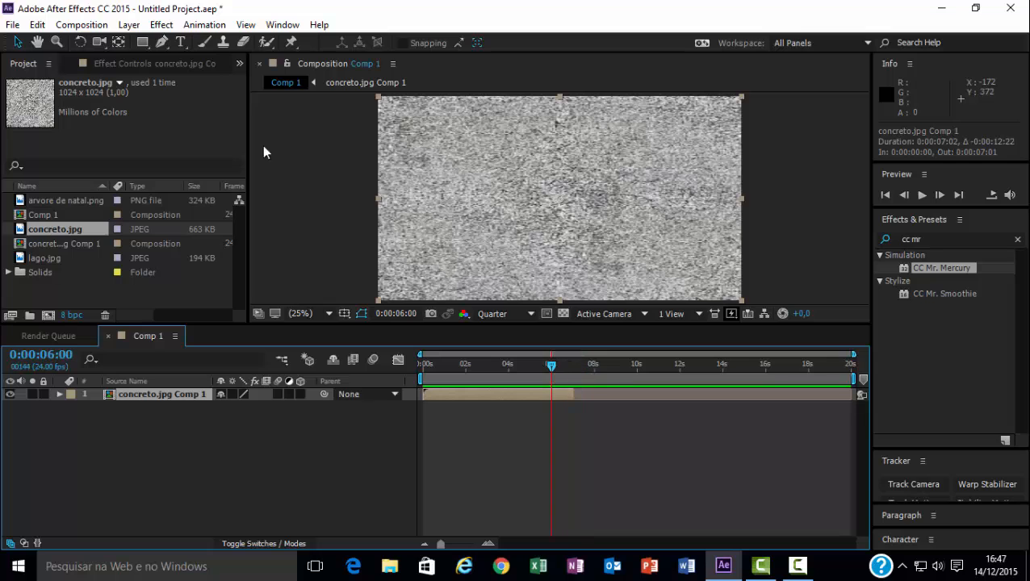
{"action": "left_click", "coordinate": [73, 243]}
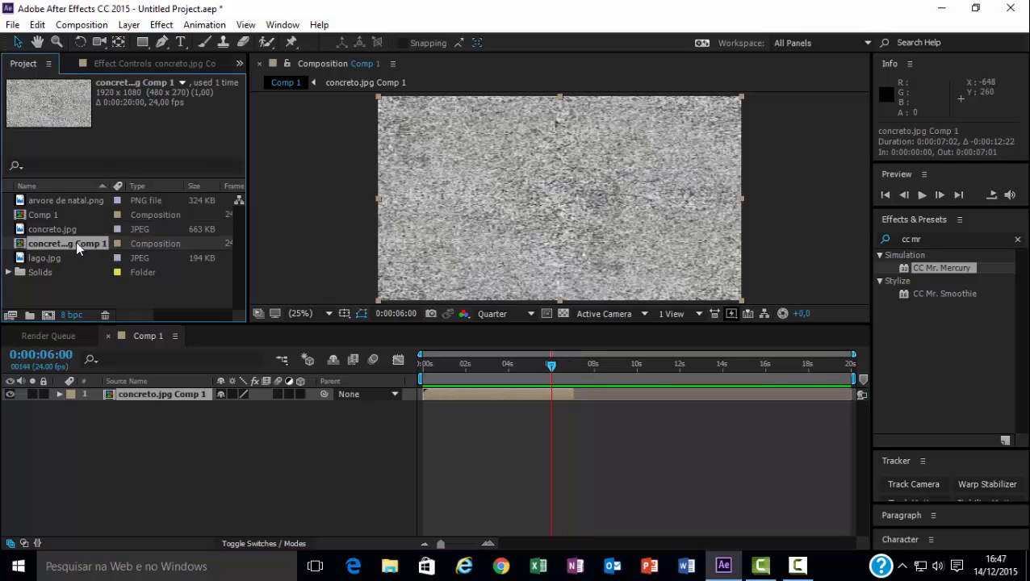
{"action": "left_click_drag", "start_coordinate": [76, 244], "coordinate": [91, 417]}
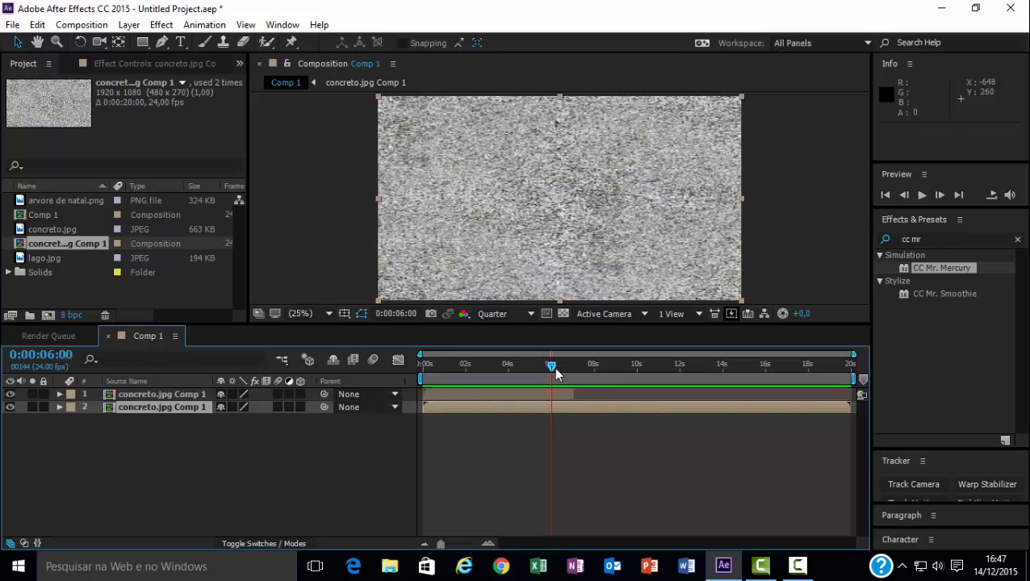
Step: Trim the start of the lower concreto.jpg Comp 1 layer to 0:00:06:18 and move the current time to 0:00:06:16
{"action": "left_click_drag", "start_coordinate": [424, 407], "coordinate": [566, 414]}
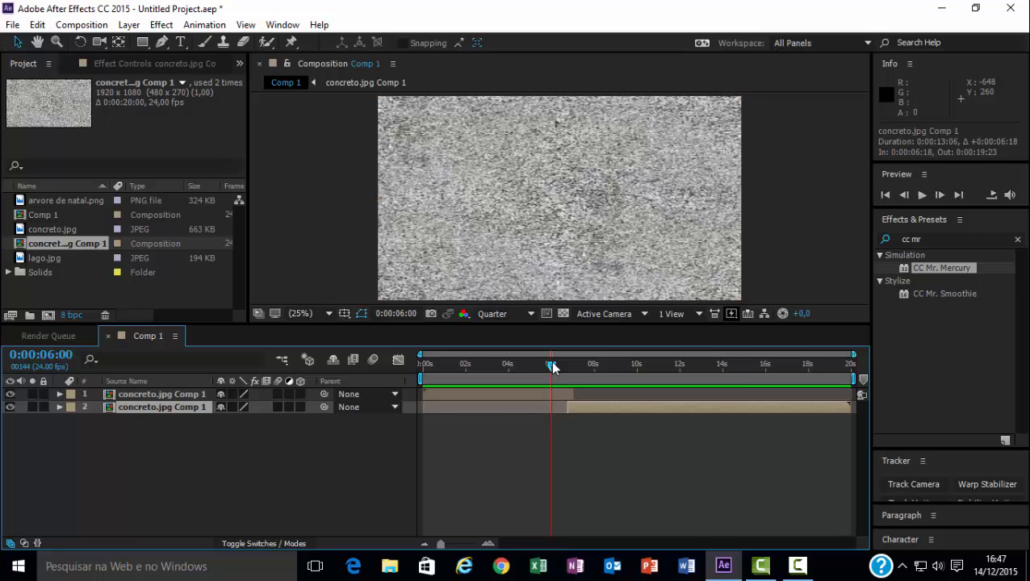
{"action": "left_click_drag", "start_coordinate": [552, 365], "coordinate": [565, 384]}
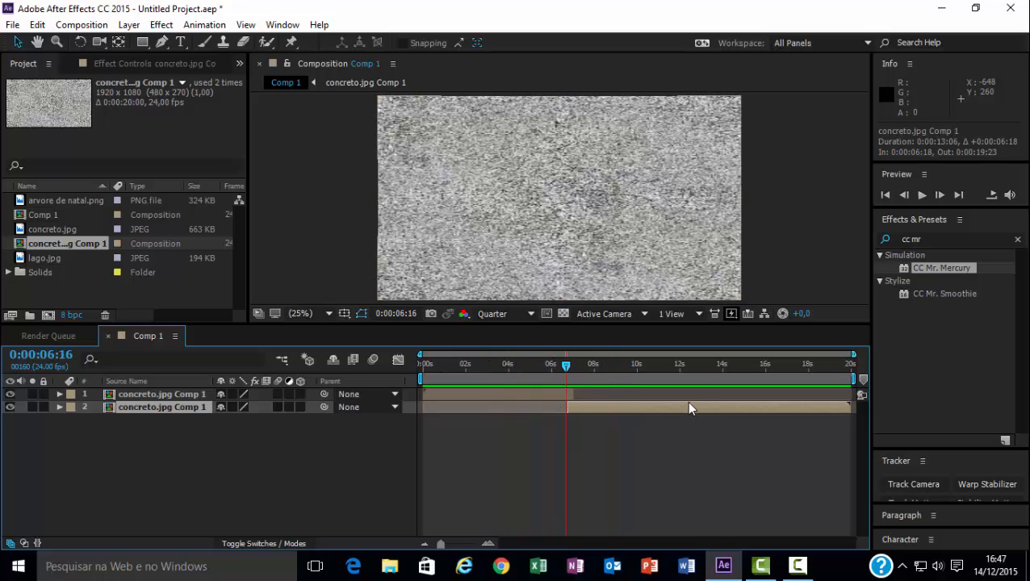
Step: Delete both concreto.jpg Comp 1 layers from Comp 1
{"action": "key", "text": "Delete"}
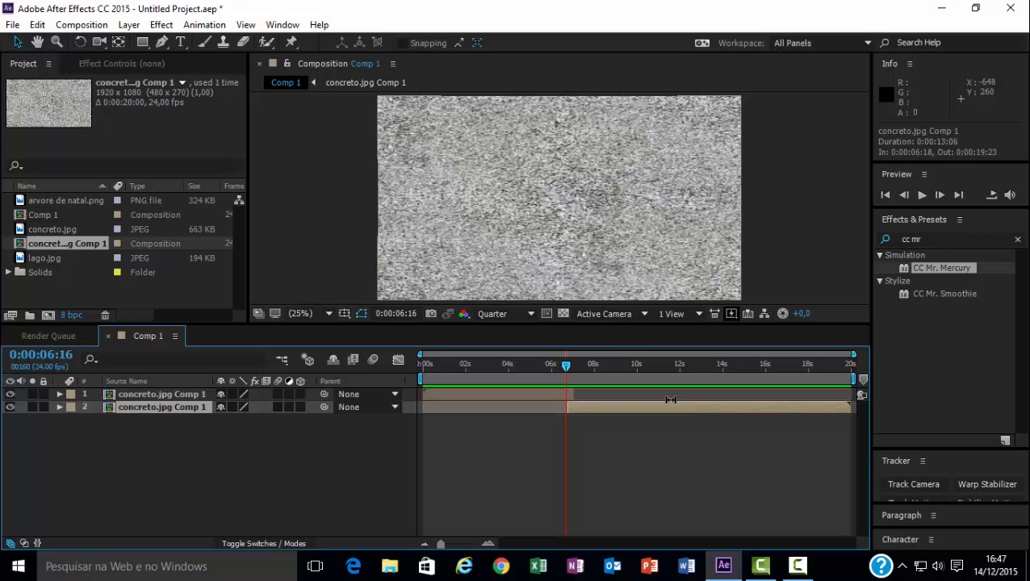
{"action": "left_click", "coordinate": [120, 395]}
{"action": "key", "text": "Delete"}
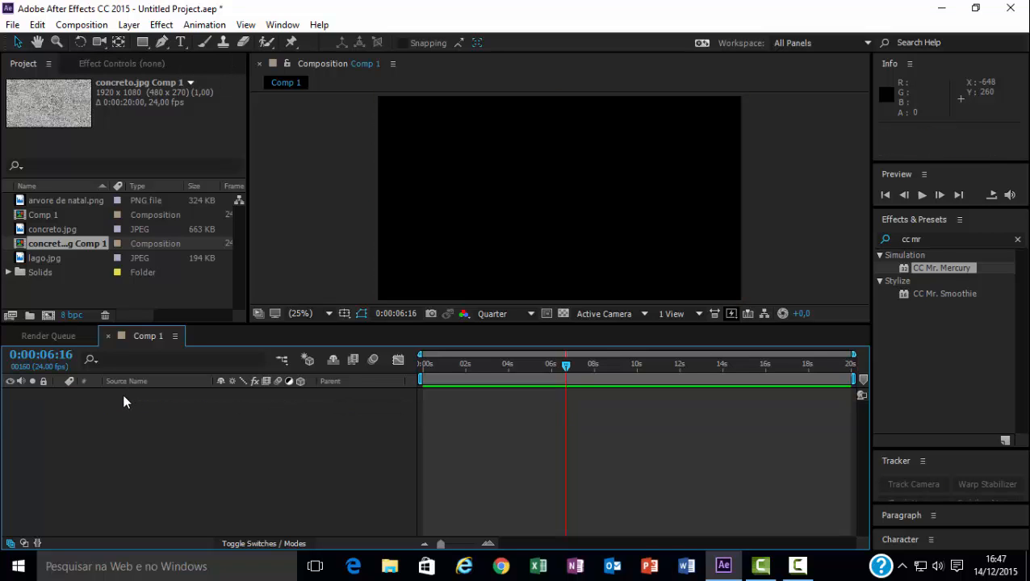
Step: Delete the concreto.jpg Comp 1 composition and the concreto.jpg footage from the project
{"action": "left_click", "coordinate": [67, 242]}
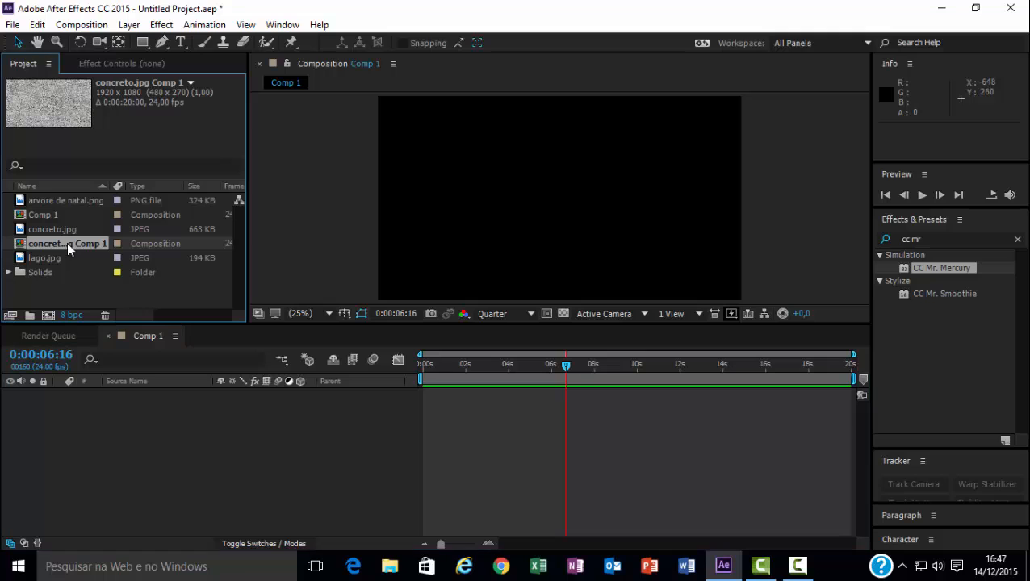
{"action": "key", "text": "Delete"}
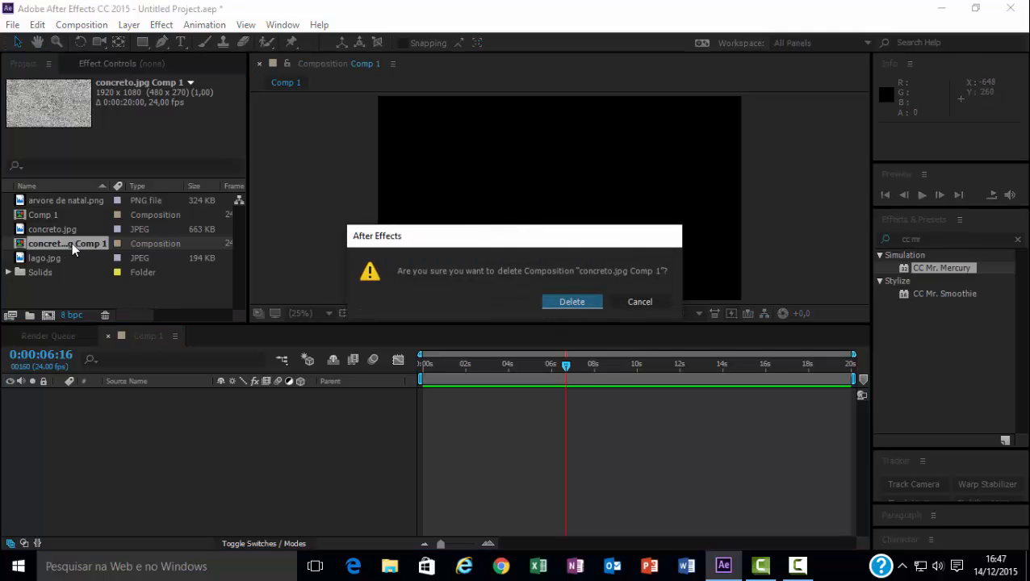
{"action": "left_click", "coordinate": [565, 301]}
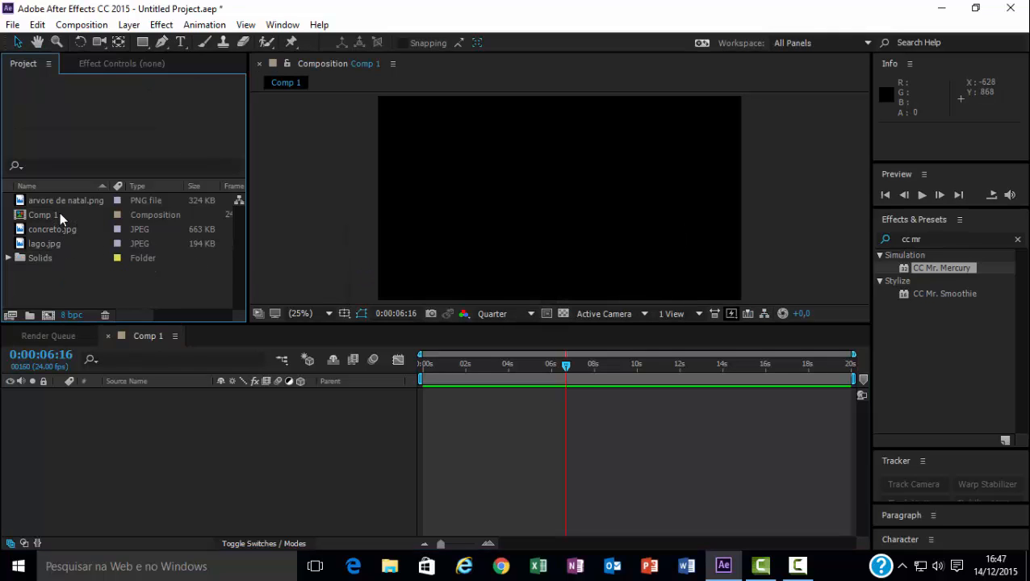
{"action": "left_click", "coordinate": [62, 231]}
{"action": "key", "text": "Delete"}
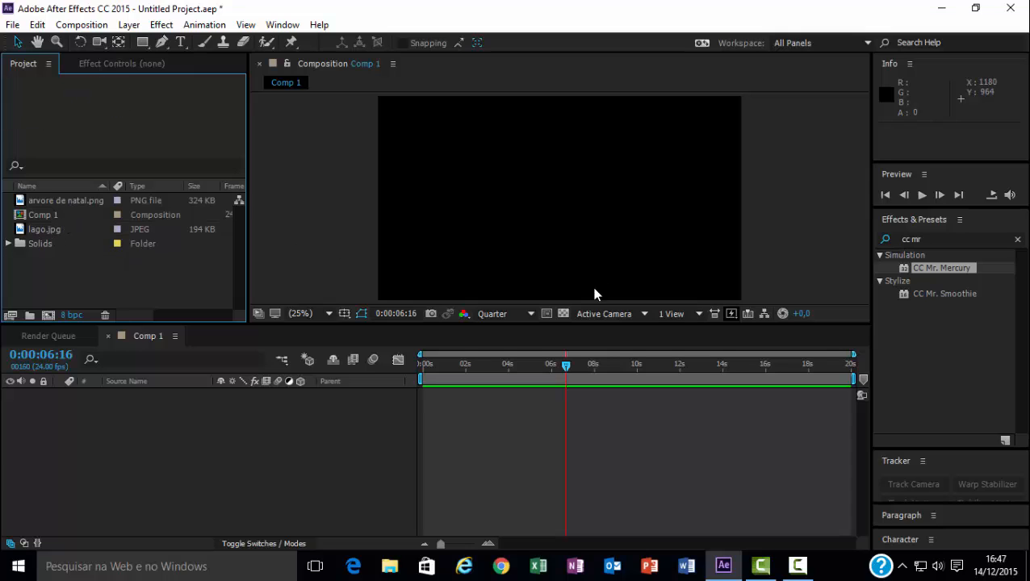
Step: Return the current time to 0:00:00:00 and add lago.jpg to Comp 1 as a layer
{"action": "left_click_drag", "start_coordinate": [565, 367], "coordinate": [395, 397]}
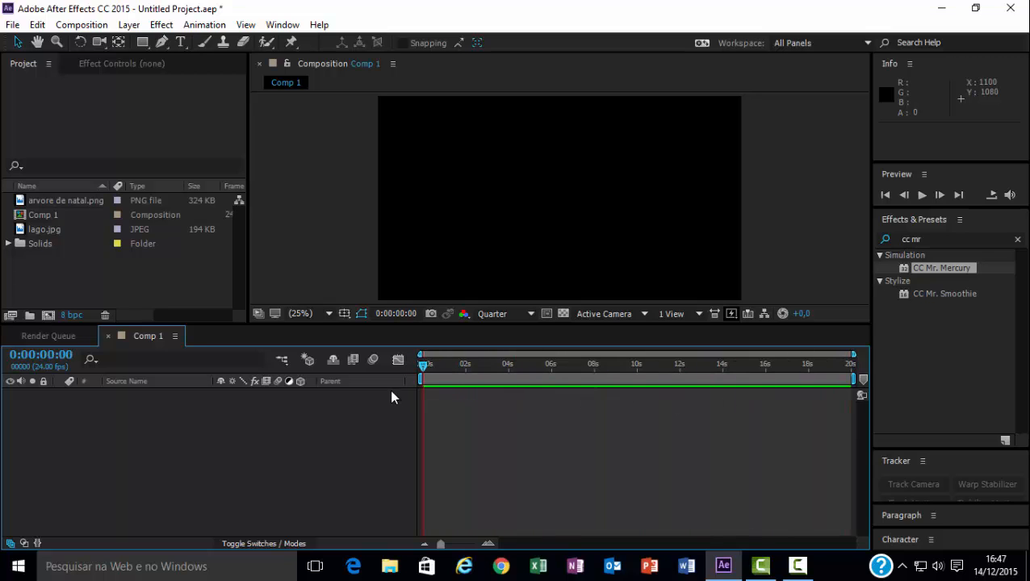
{"action": "left_click", "coordinate": [55, 228]}
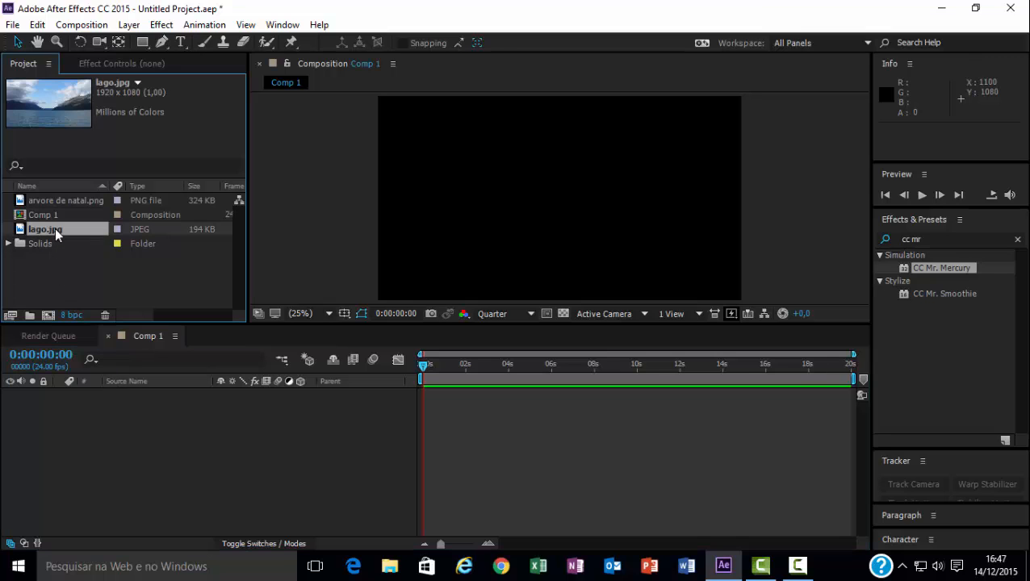
{"action": "left_click_drag", "start_coordinate": [55, 226], "coordinate": [64, 411]}
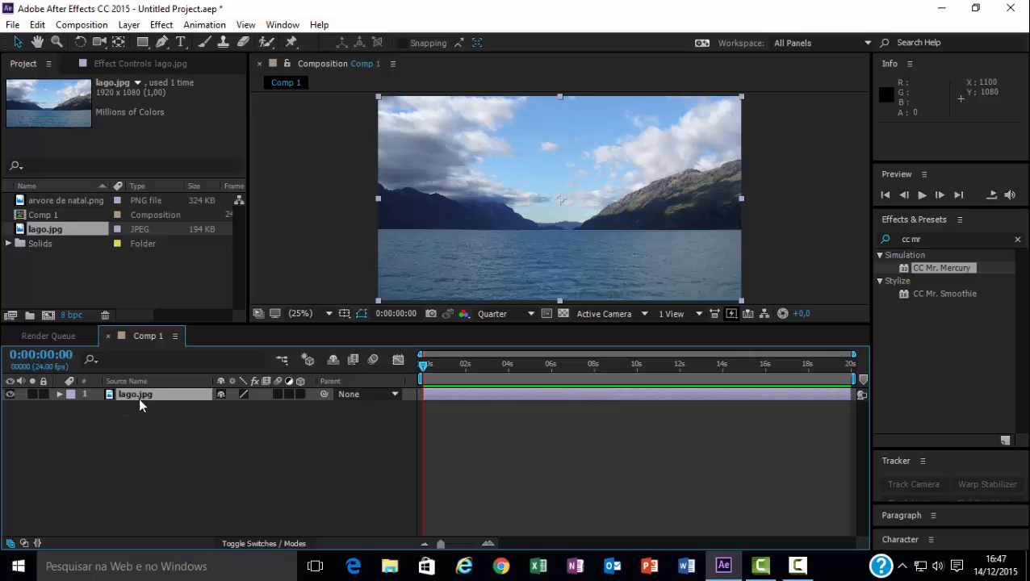
Step: Search the effects for "cc mr" and select CC Mr. Mercury in the Simulation category
{"action": "left_click", "coordinate": [927, 239]}
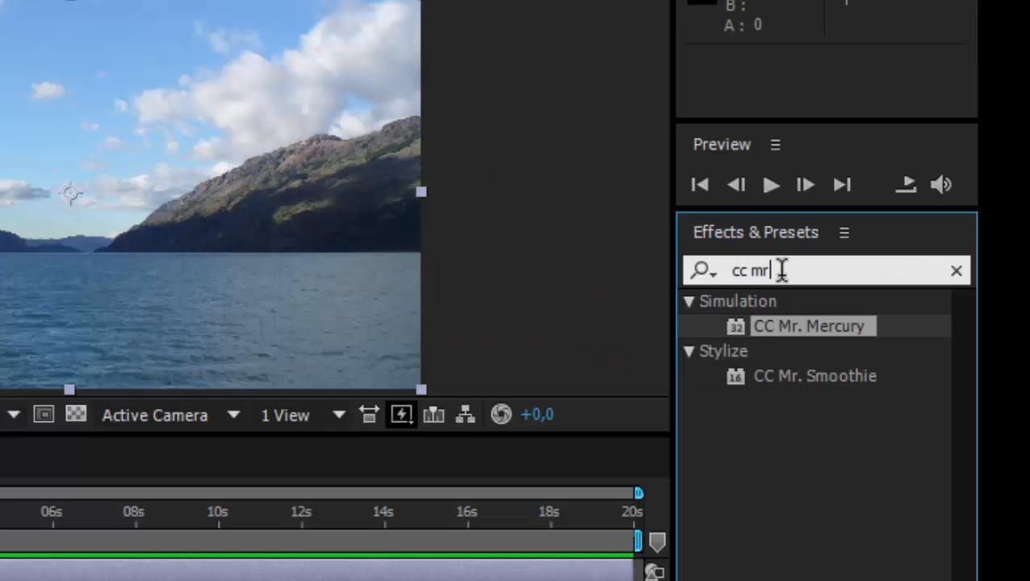
{"action": "left_click_drag", "start_coordinate": [781, 270], "coordinate": [695, 270]}
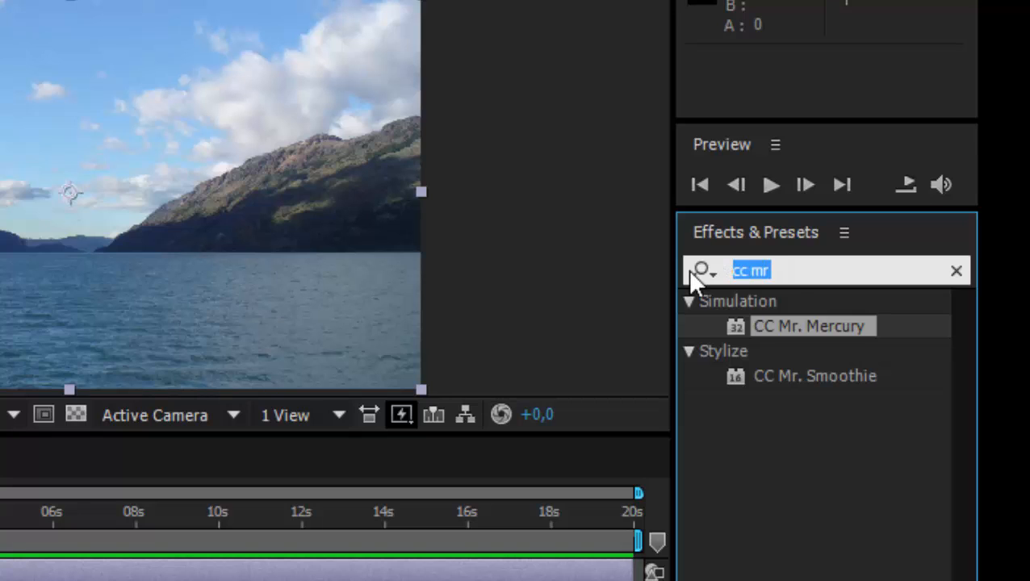
{"action": "type", "text": "cc"}
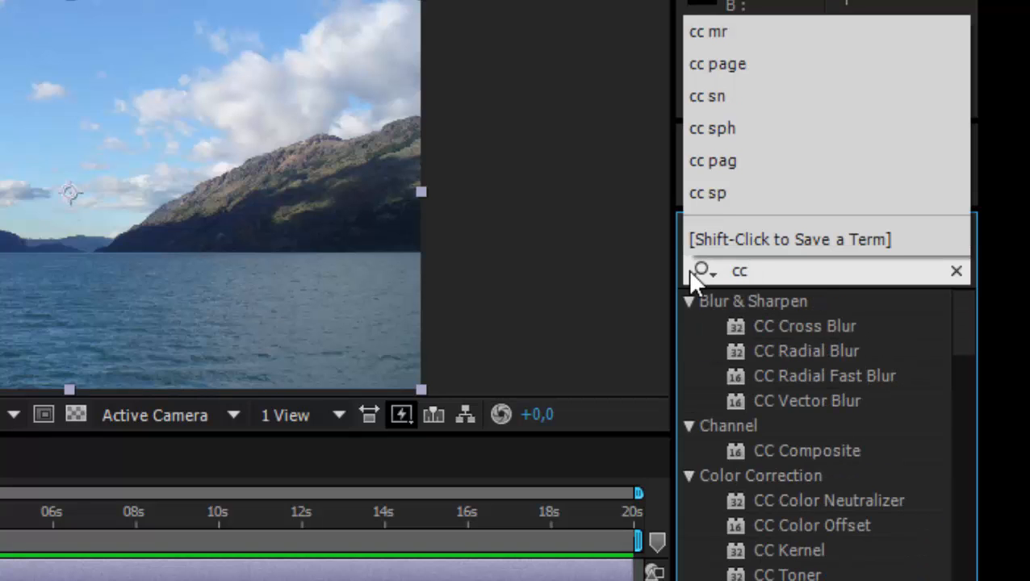
{"action": "type", "text": " mr"}
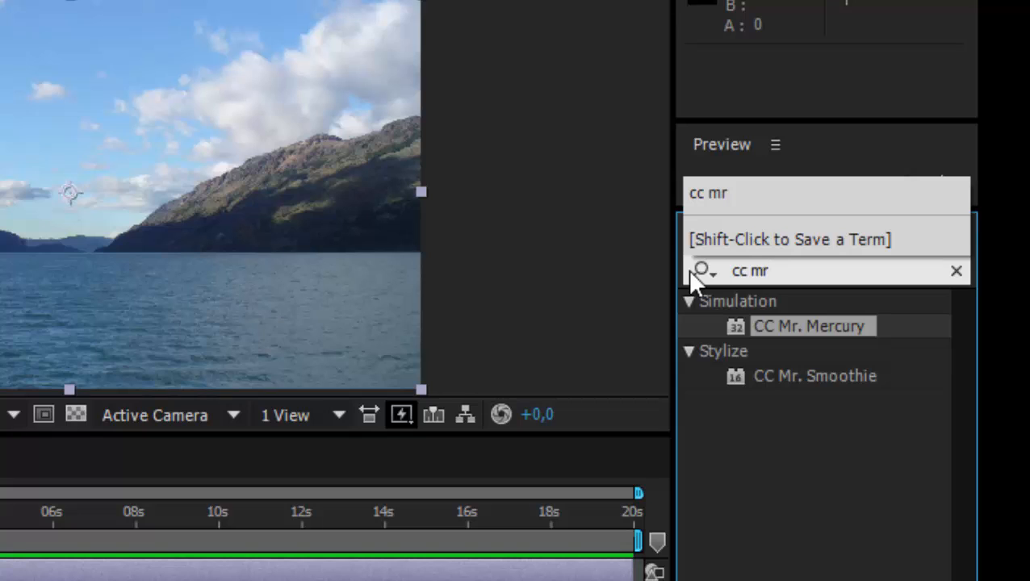
{"action": "left_click", "coordinate": [846, 321]}
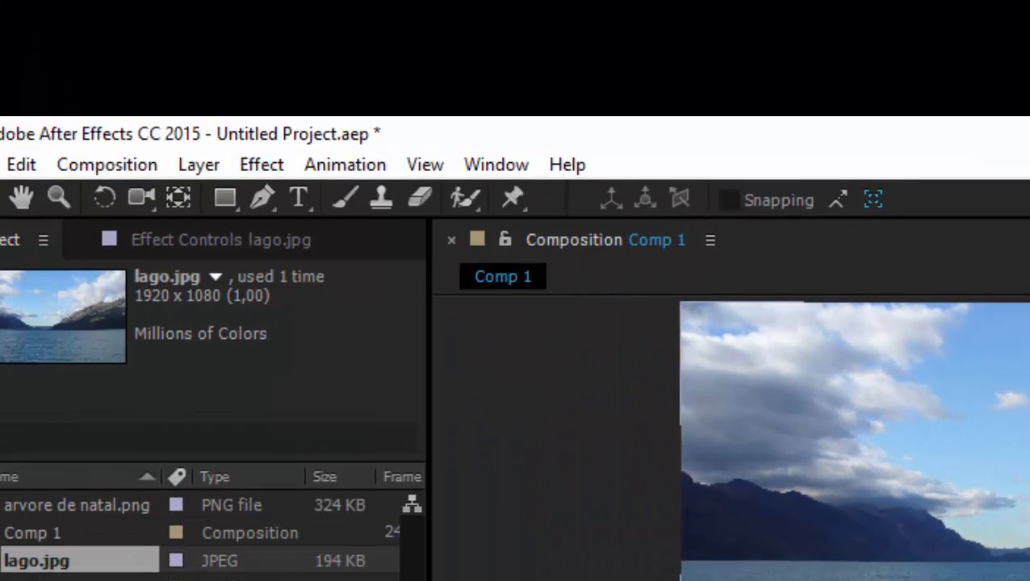
Step: Browse the effect categories available for the lago.jpg layer
{"action": "left_click", "coordinate": [952, 468]}
{"action": "left_click", "coordinate": [278, 163]}
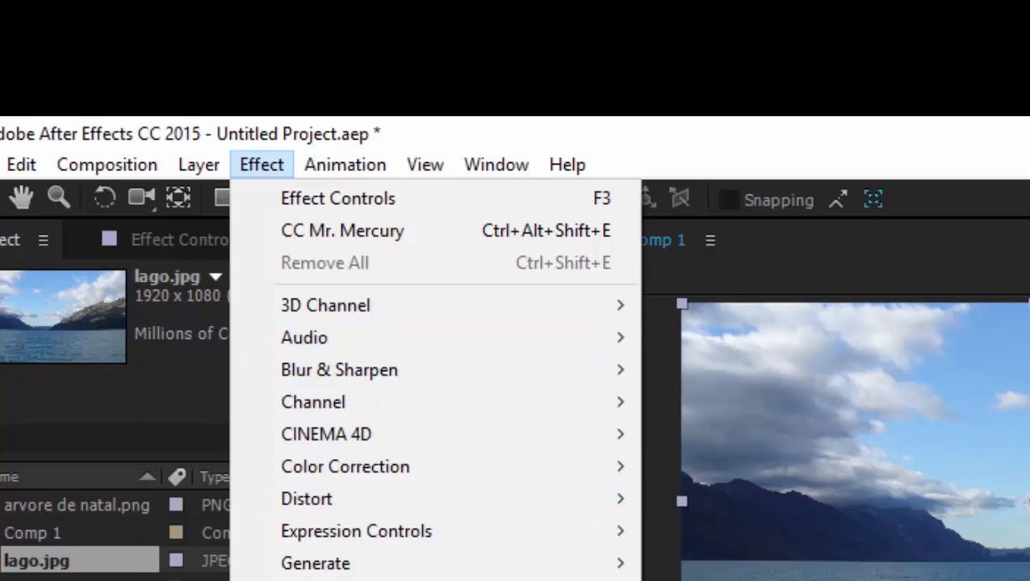
{"action": "key", "text": "Escape"}
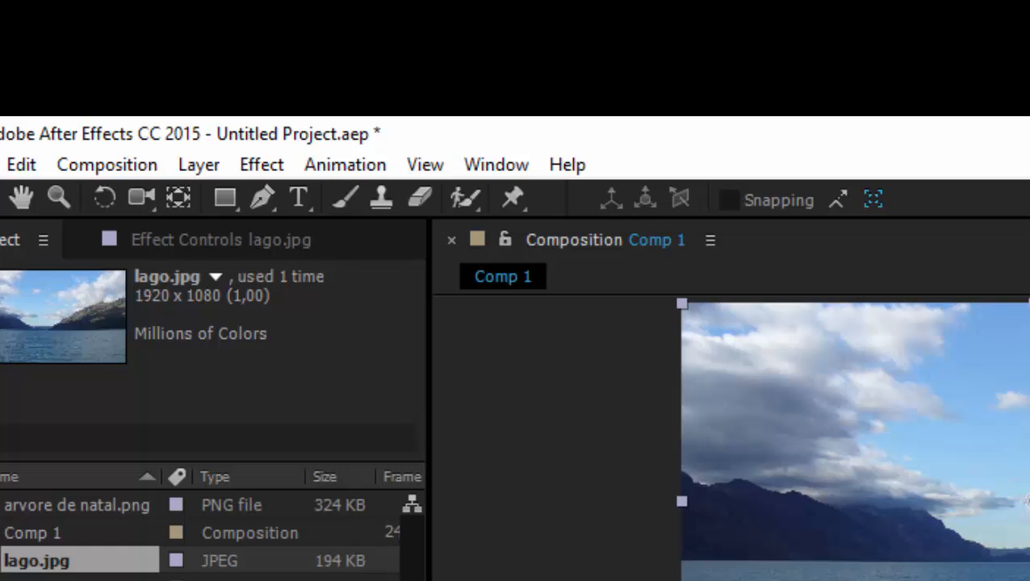
{"action": "left_click", "coordinate": [261, 163]}
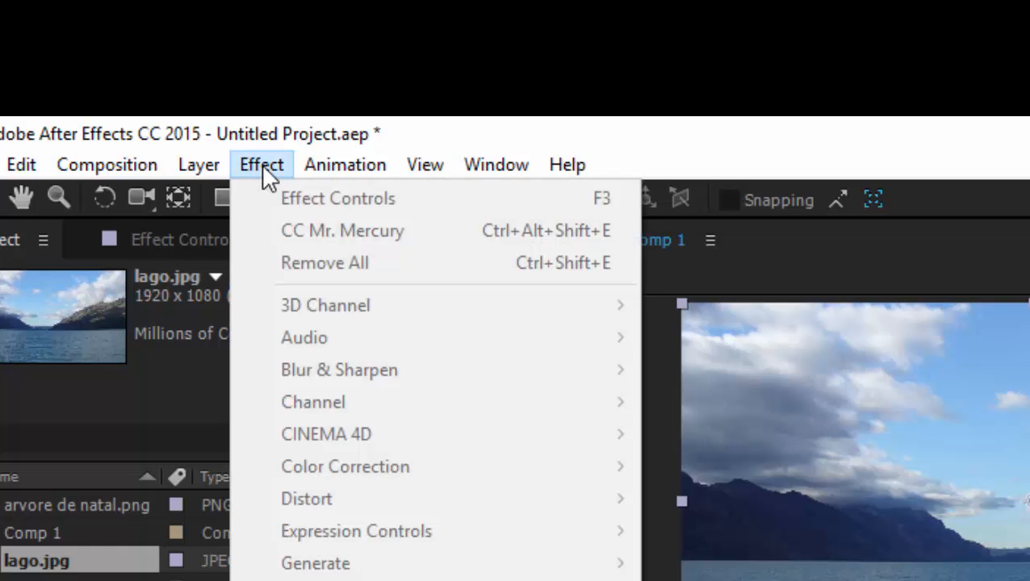
{"action": "key", "text": "Escape"}
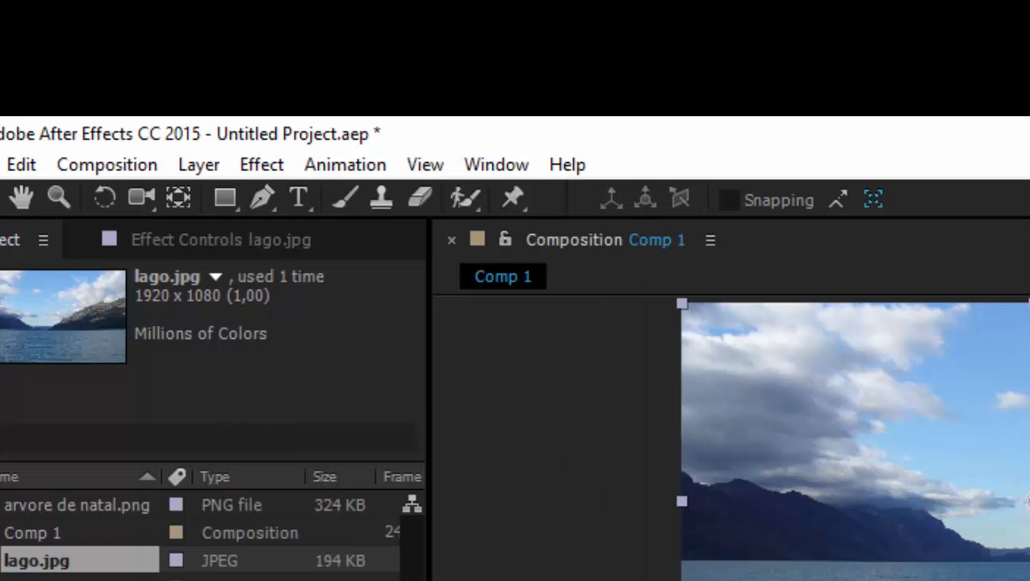
{"action": "left_click", "coordinate": [262, 165]}
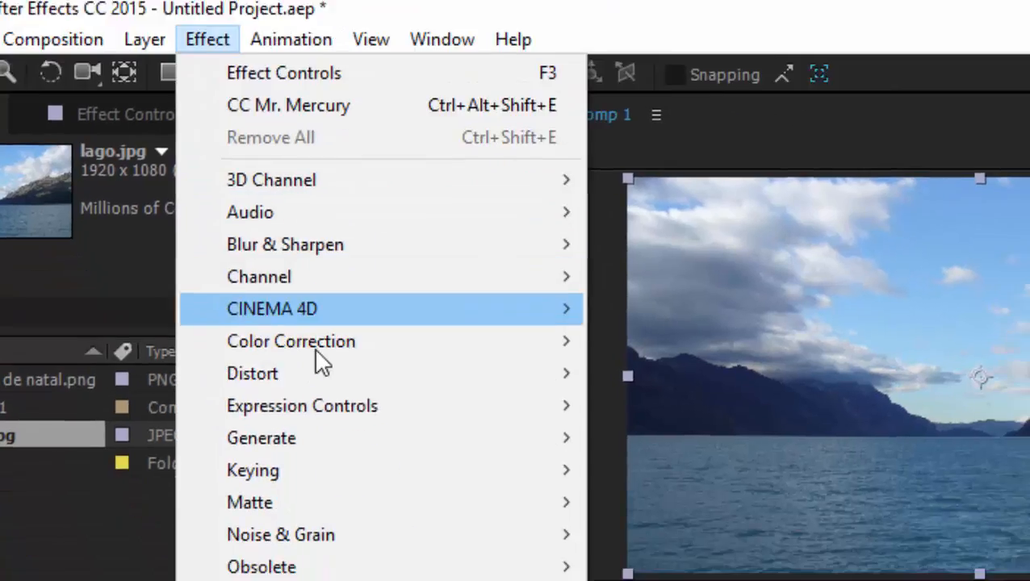